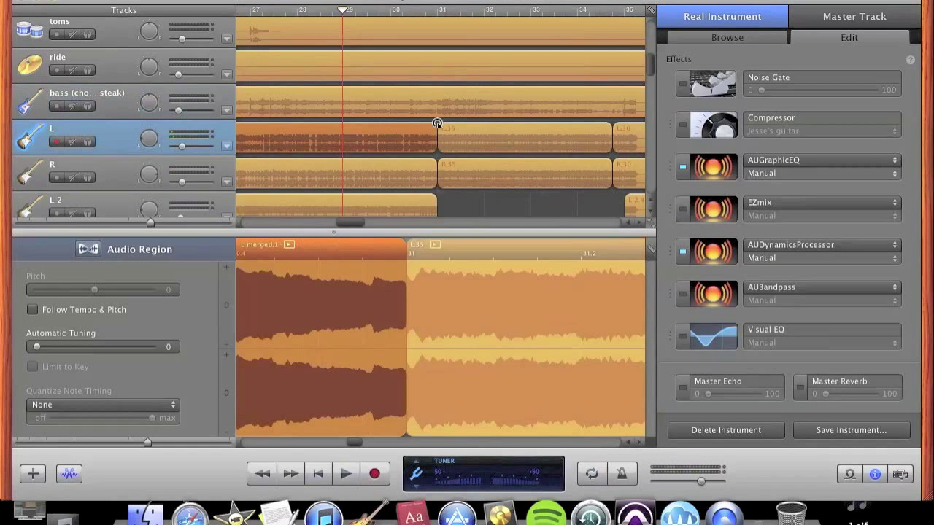
Turn on Cycle over bars 31–35 and solo the L guitar track.
key("c")
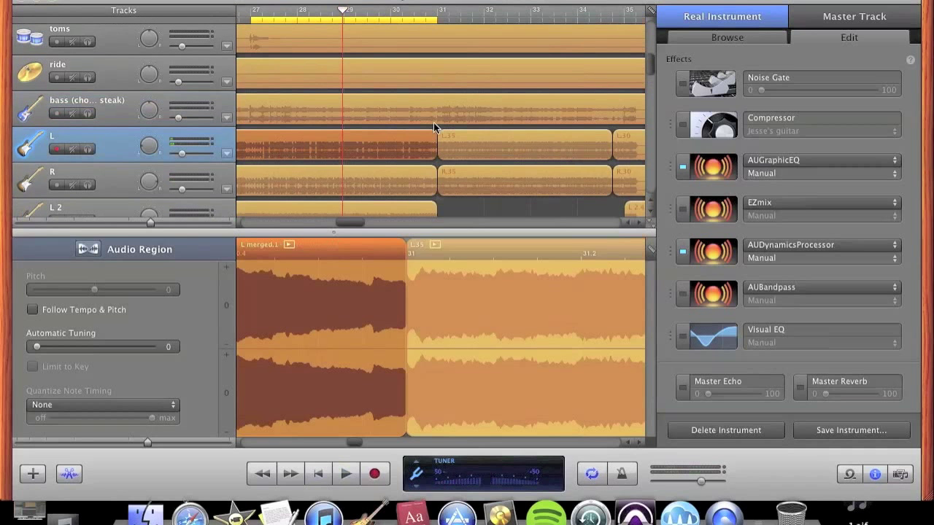
left_click_drag(341, 20, 489, 27)
key("s")
scroll(397, 163, "down", 1)
scroll(397, 162, "right", 3)
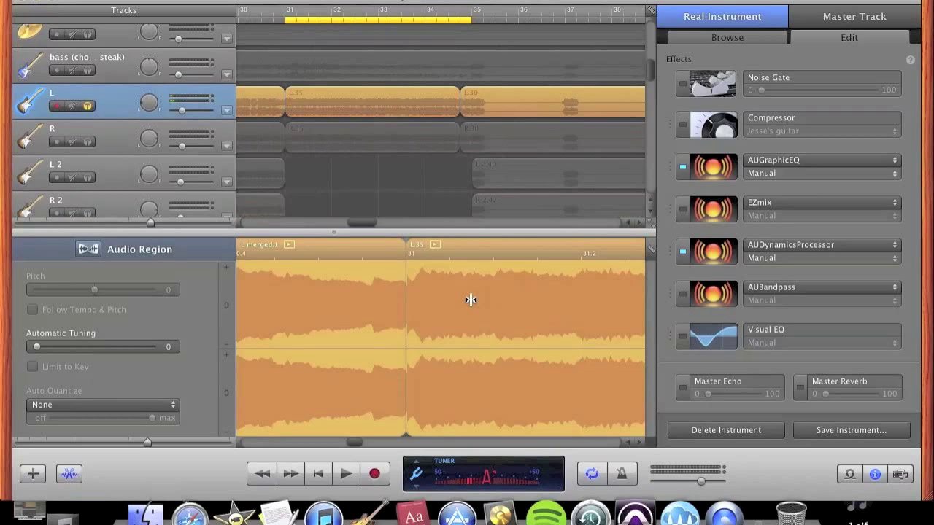
scroll(471, 299, "right", 2)
scroll(484, 148, "left", 2)
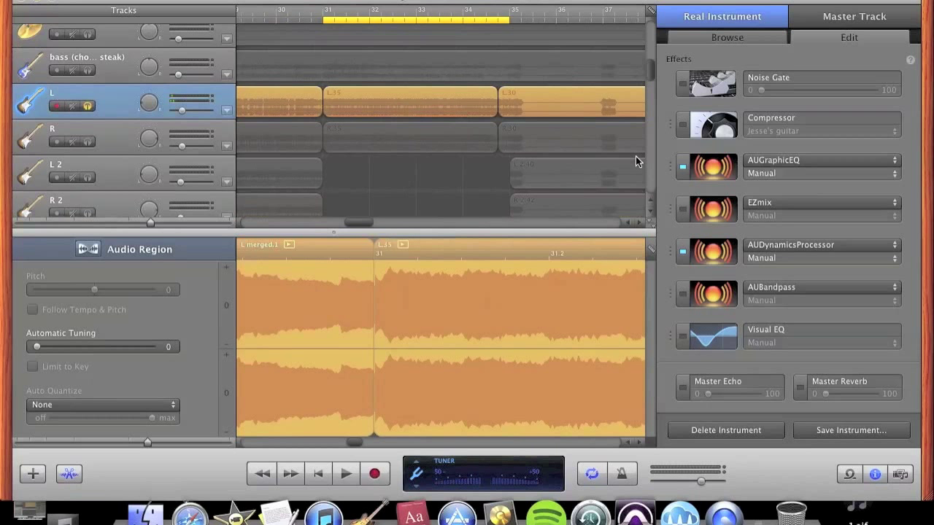
Open the L track's AUGraphicEQ, which cuts 20–125 Hz to −20 dB, and play the loop.
left_click(709, 165)
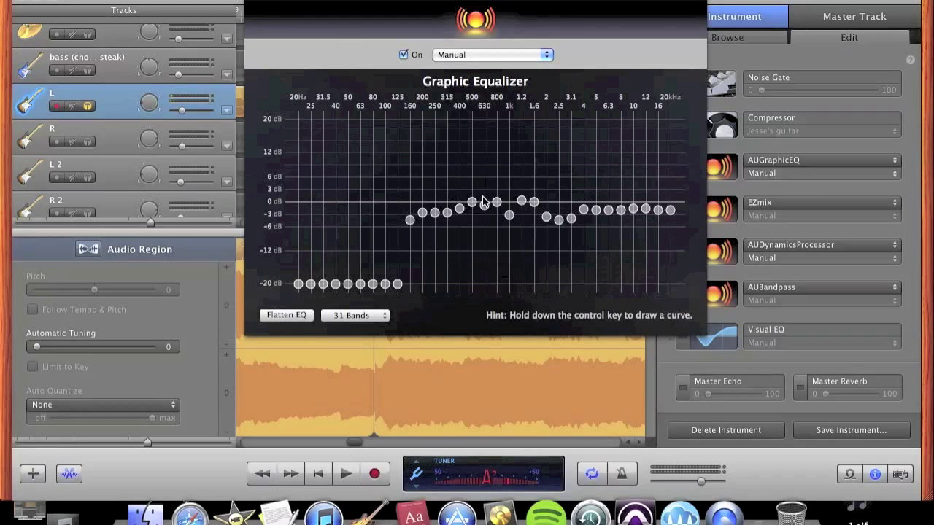
key("space")
Close the graphic EQ, turn Cycle off so playback runs on, then stop playback.
left_click(251, 3)
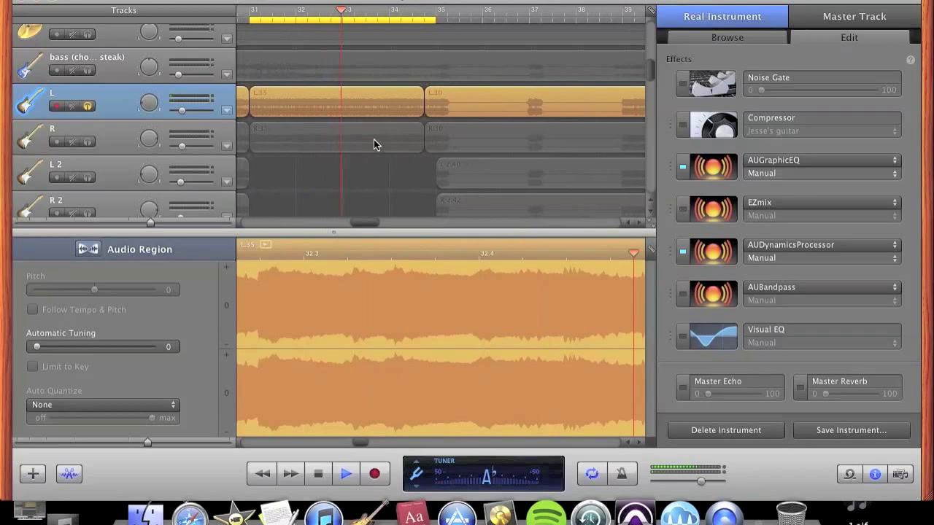
scroll(373, 144, "right", 3)
scroll(373, 139, "left", 3)
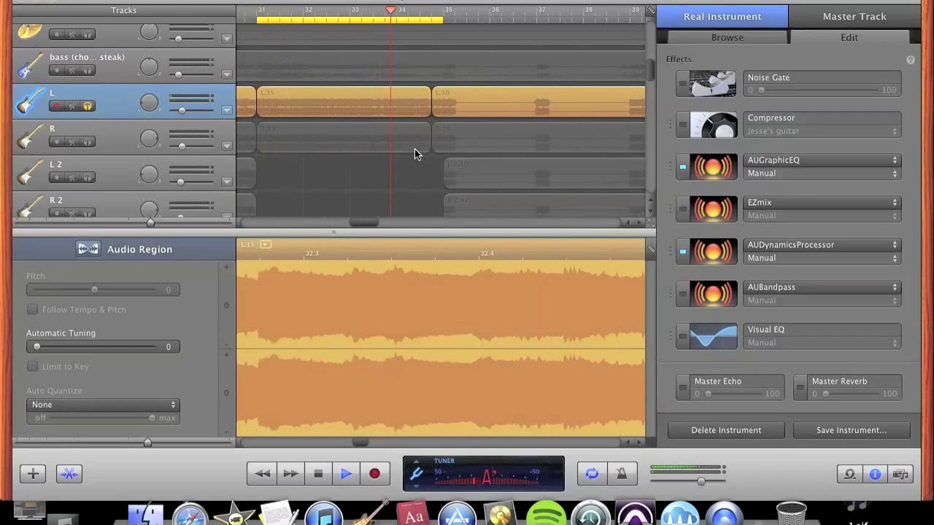
key("c")
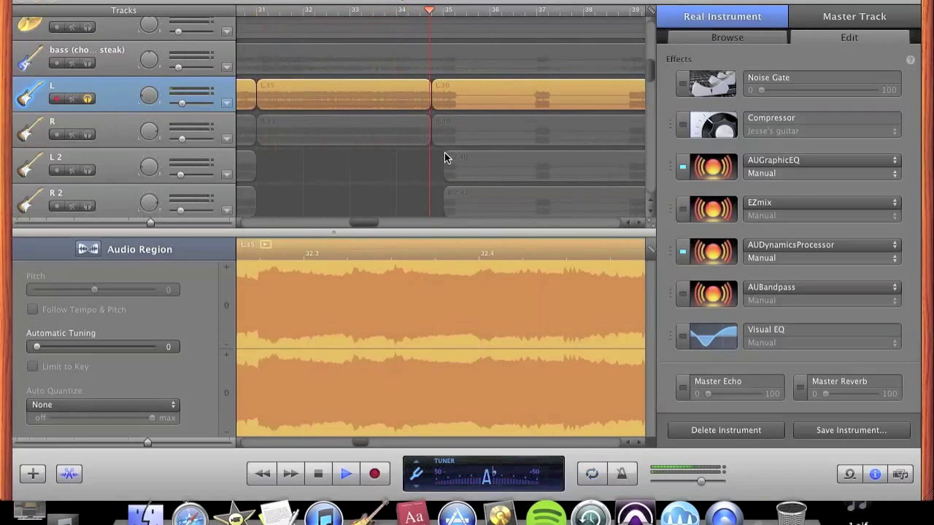
scroll(496, 145, "right", 3)
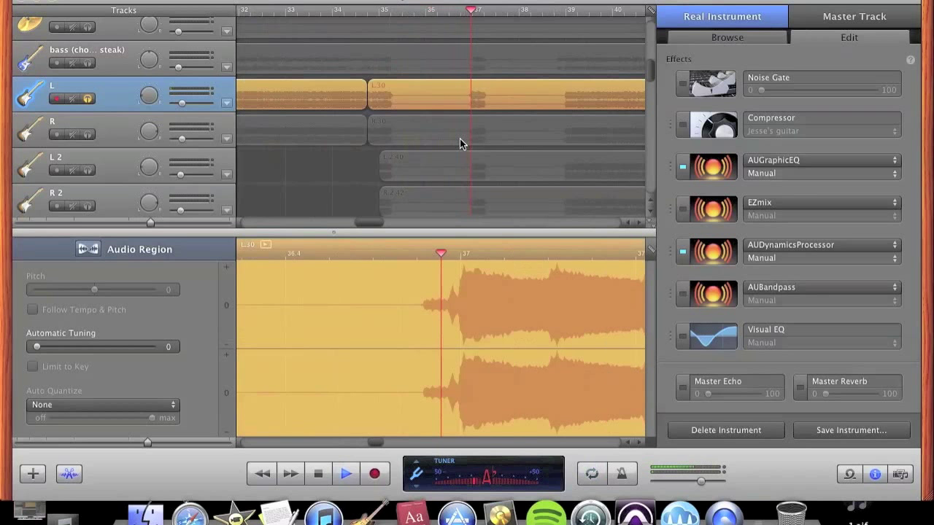
scroll(480, 122, "right", 3)
scroll(480, 127, "left", 1)
key("space")
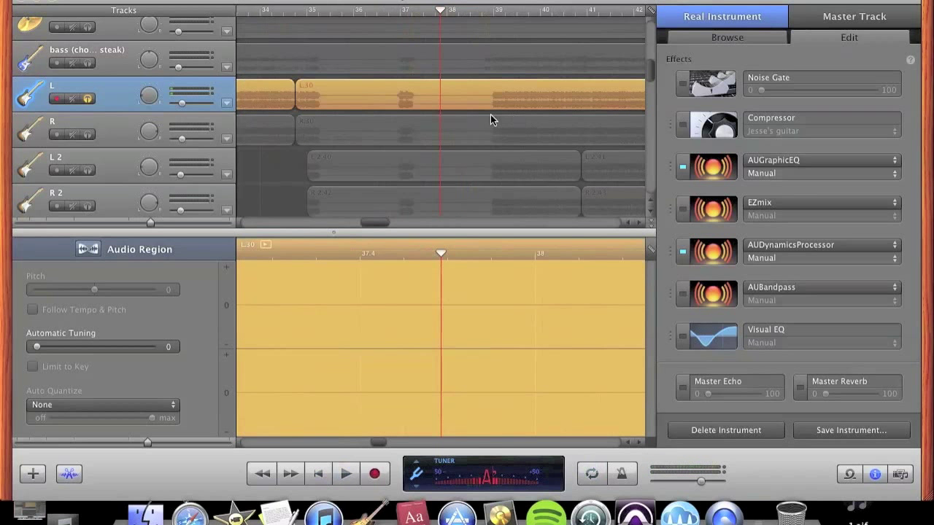
Recheck the graphic EQ, then bring up the L track's Dynamics Processor settings.
left_click(731, 174)
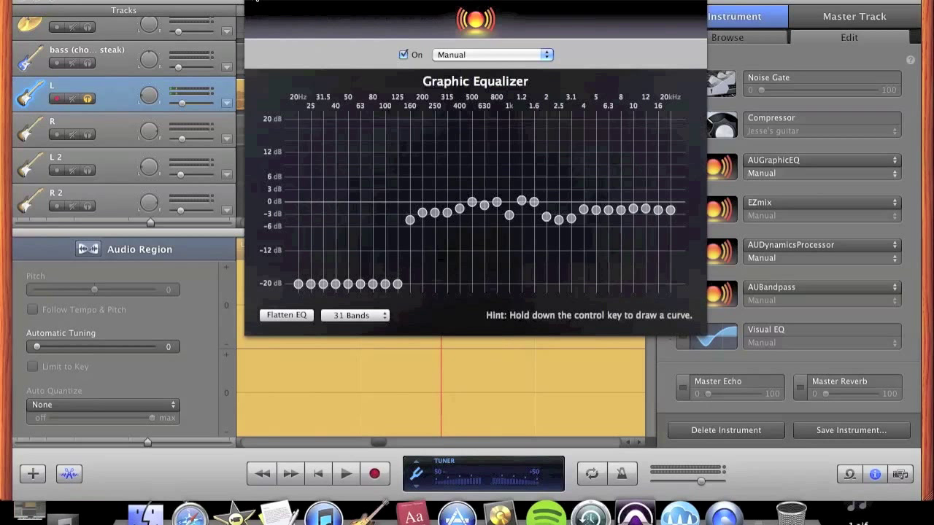
left_click(256, 1)
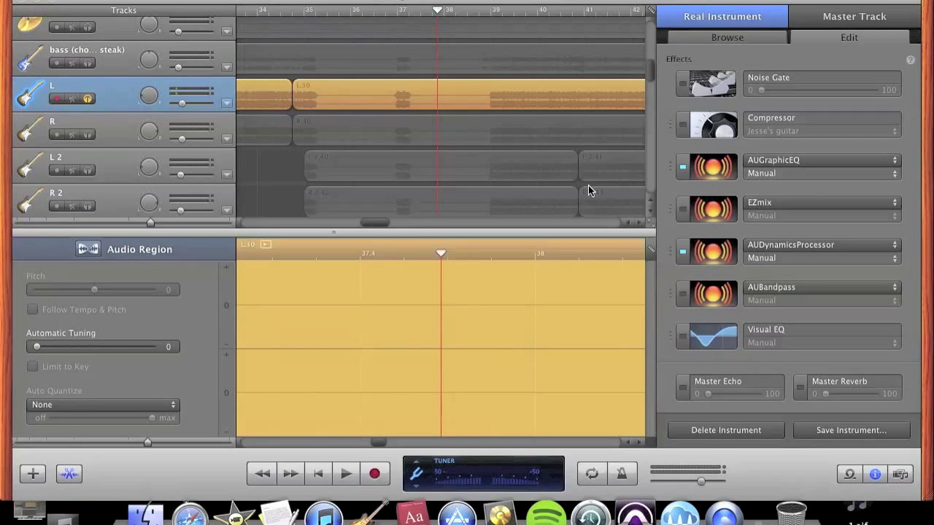
left_click(713, 251)
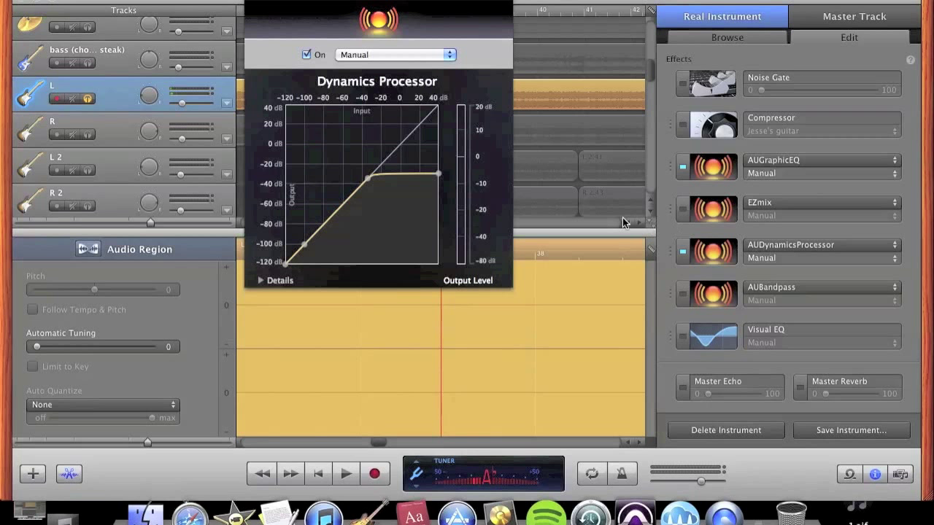
Play the compressed L guitar, unsolo it to hear the full mix, then stop.
scroll(589, 185, "left", 5)
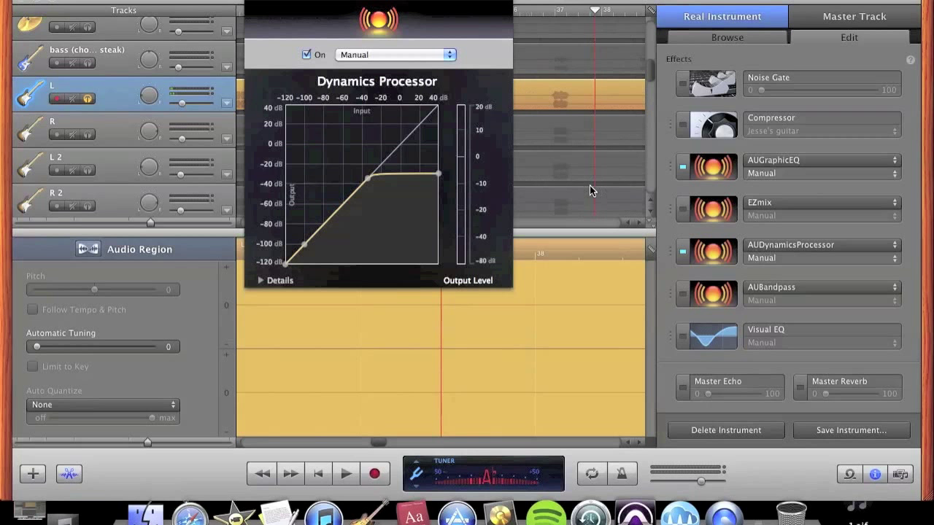
scroll(589, 185, "right", 2)
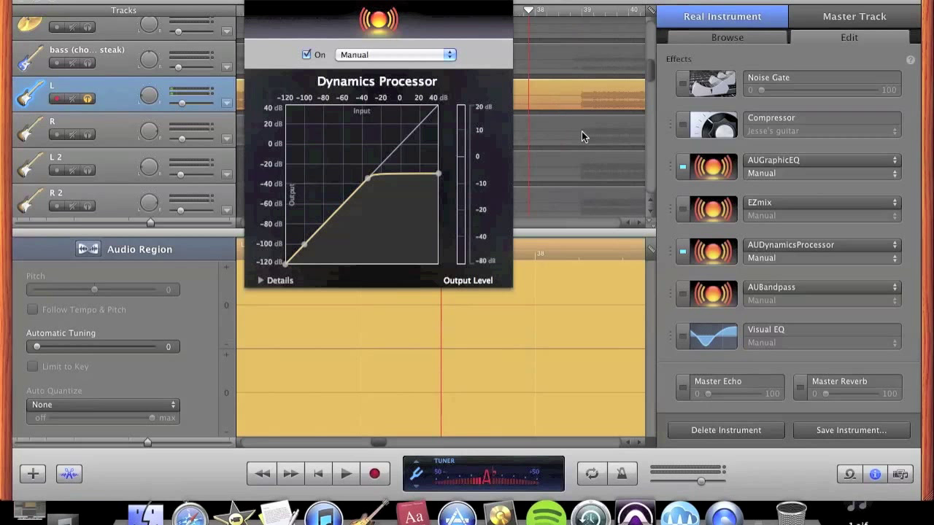
key("space")
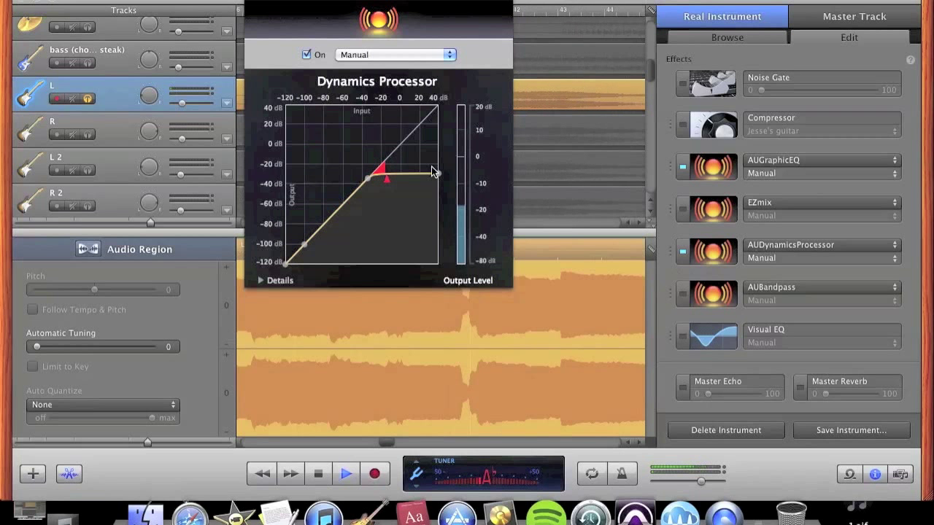
left_click(88, 99)
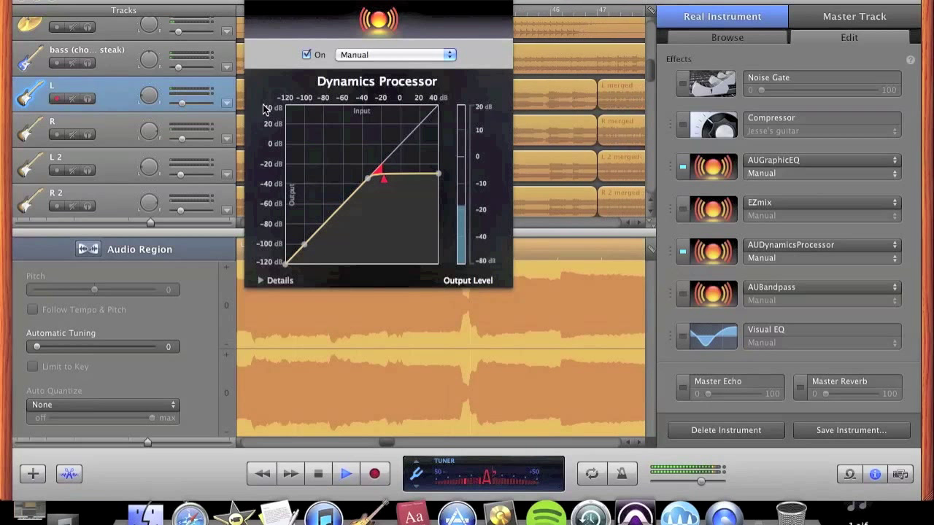
key("space")
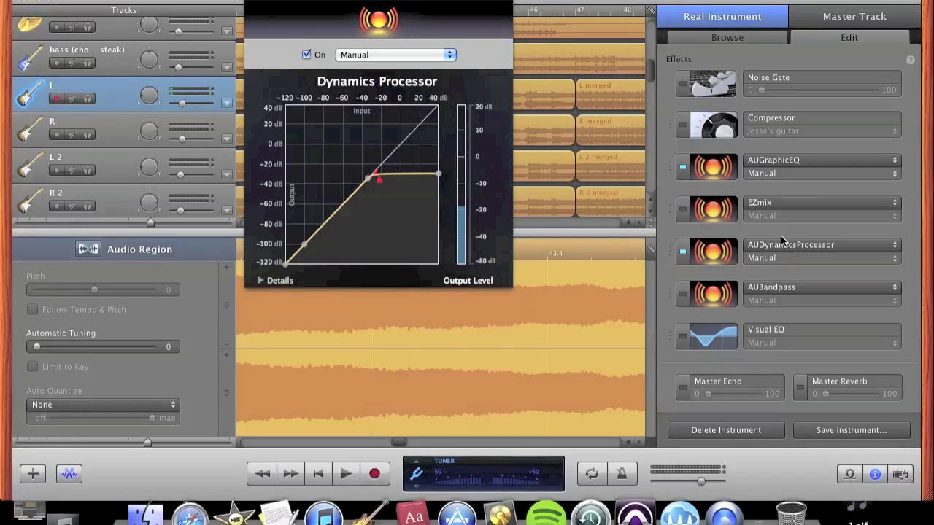
mouse_move(722, 169)
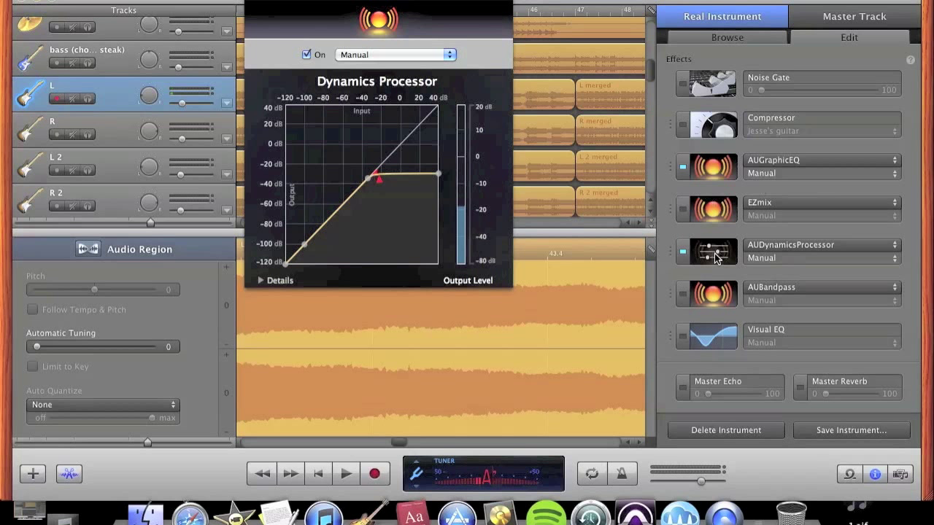
Review the graphic EQ presets but keep the Manual curve, then close the EQ window.
left_click(709, 173)
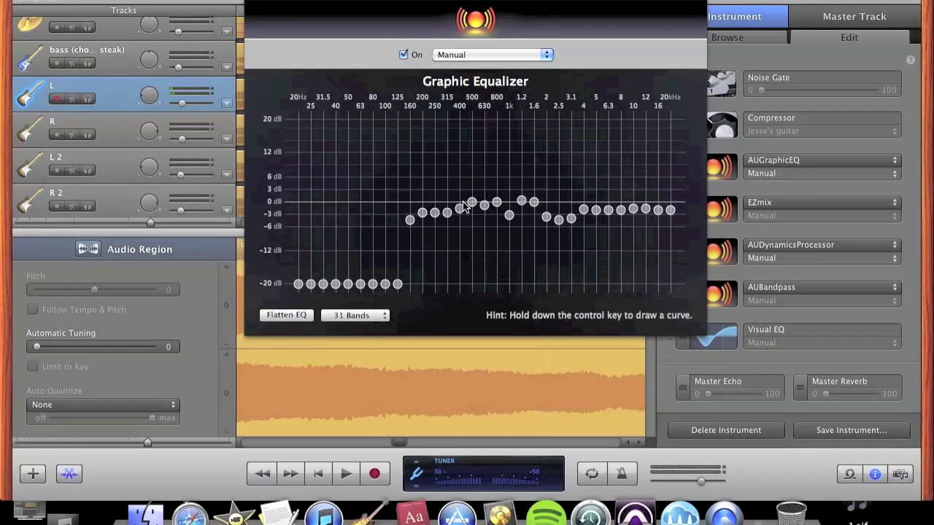
left_click(492, 57)
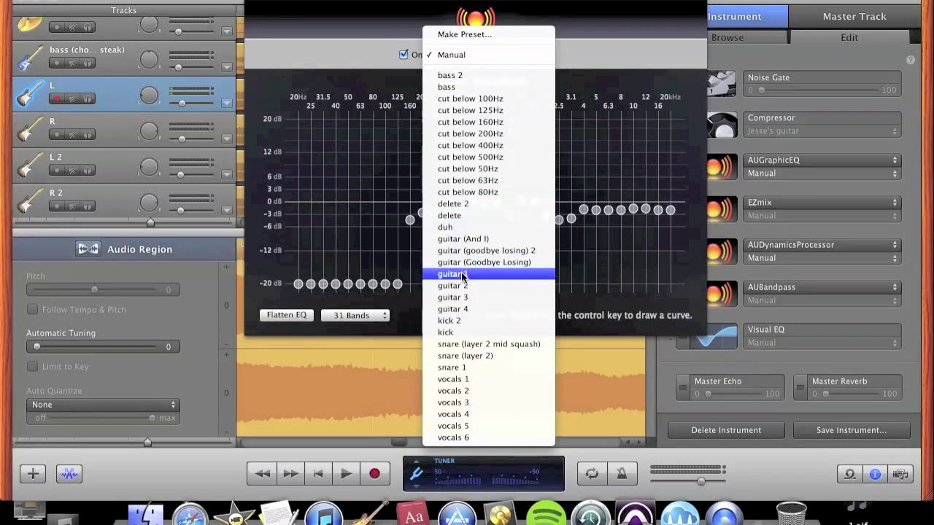
left_click(604, 45)
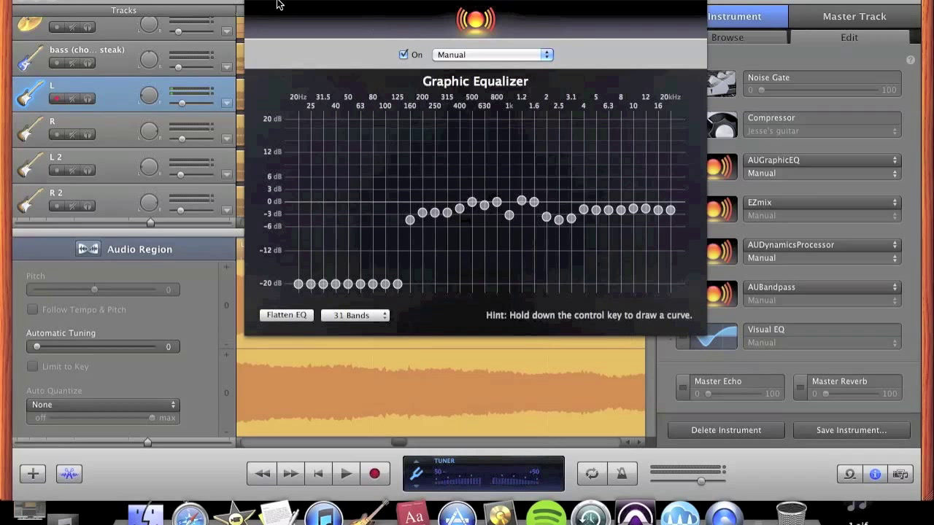
left_click(254, 2)
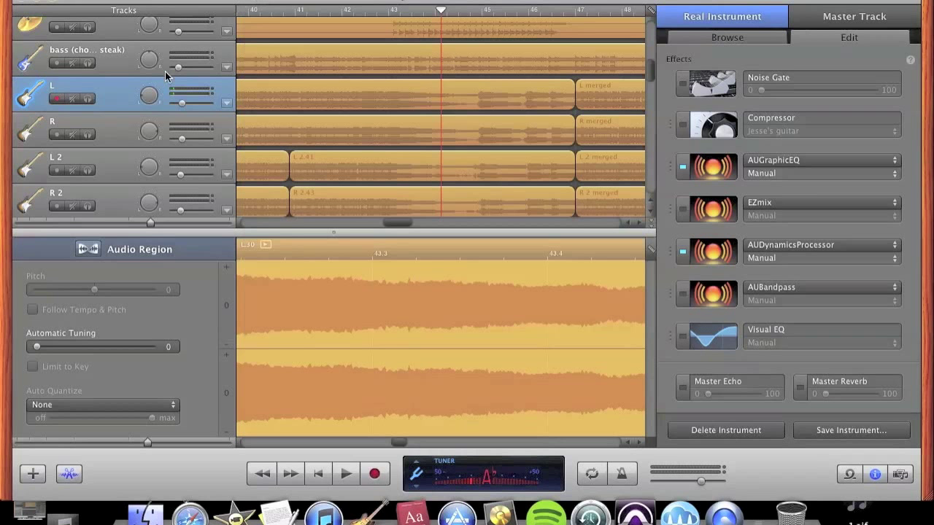
Solo guitar tracks L, R, L 2 and R 2 and play them together.
left_click(87, 99)
left_click(87, 135)
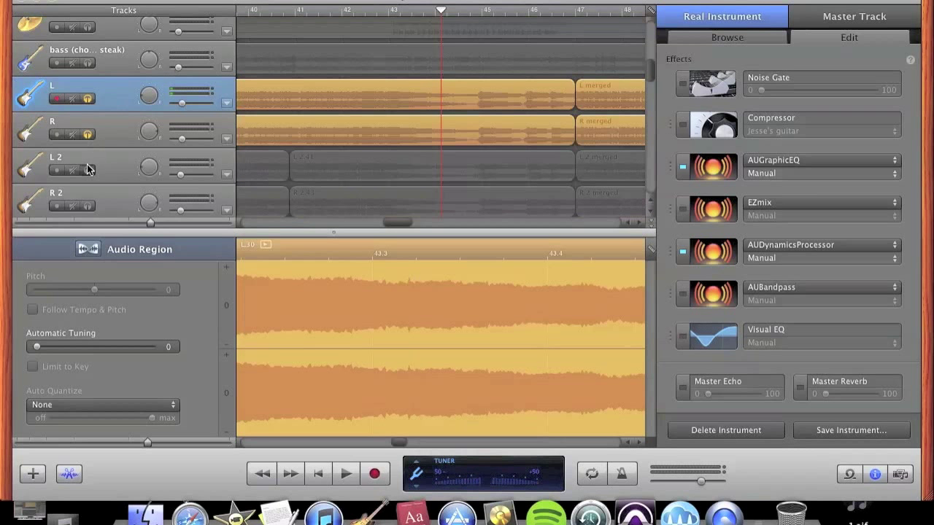
left_click(88, 170)
left_click(88, 207)
scroll(540, 108, "down", 2)
key("space")
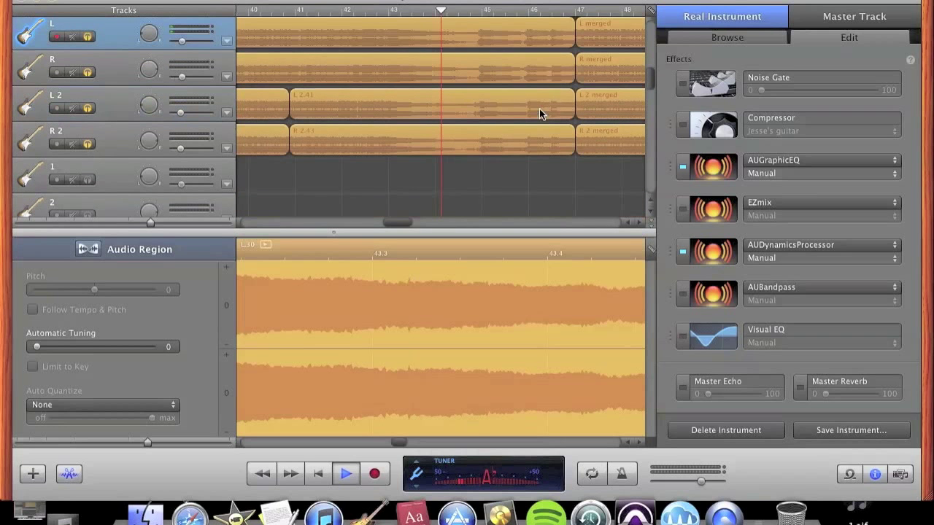
scroll(450, 187, "up", 1)
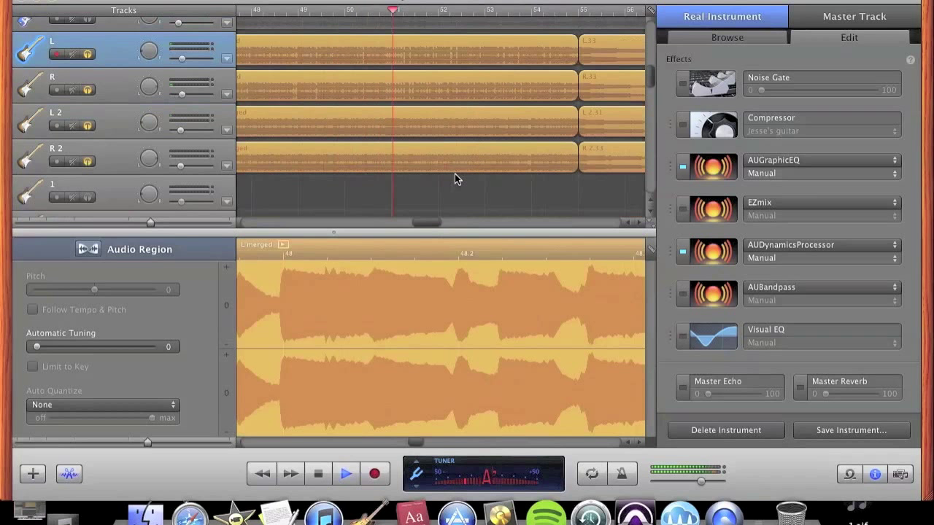
scroll(455, 175, "down", 3)
scroll(454, 175, "down", 6)
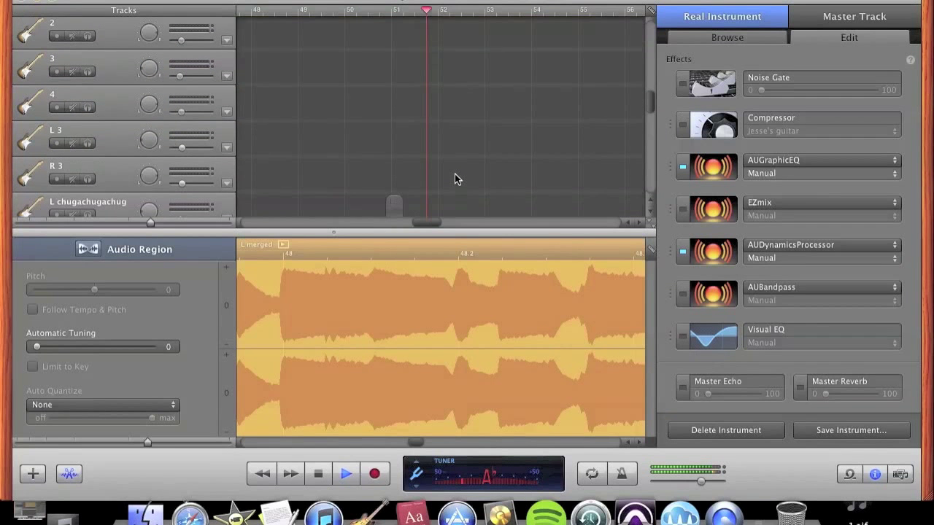
scroll(454, 175, "up", 9)
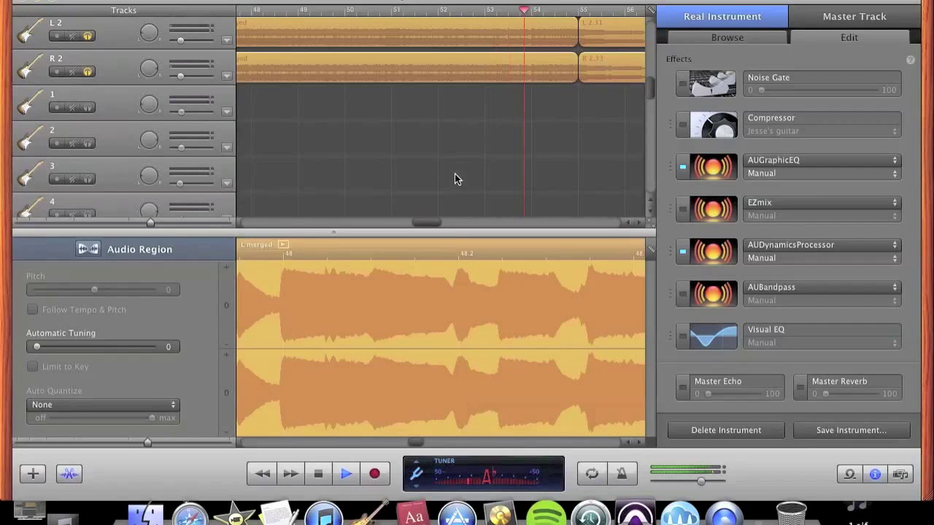
scroll(454, 179, "up", 2)
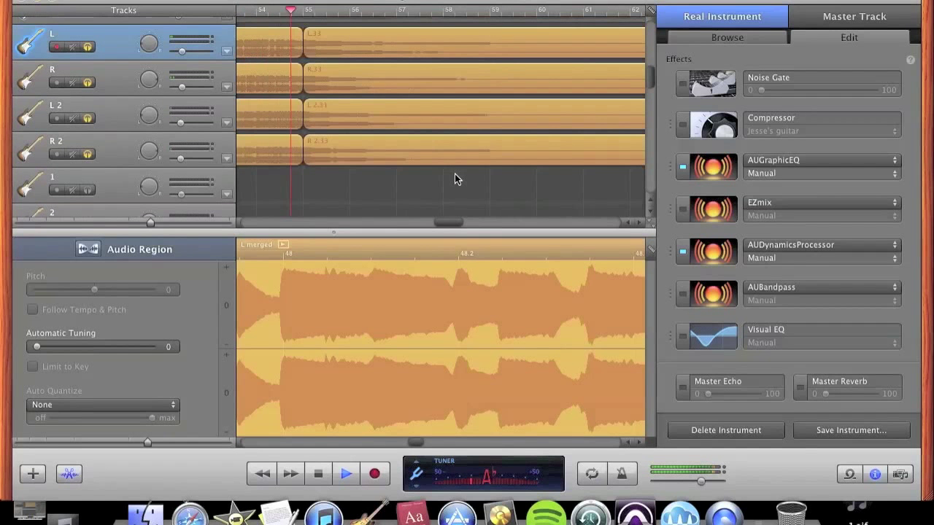
Stop playback and browse the arrangement toward bar 78.
key("space")
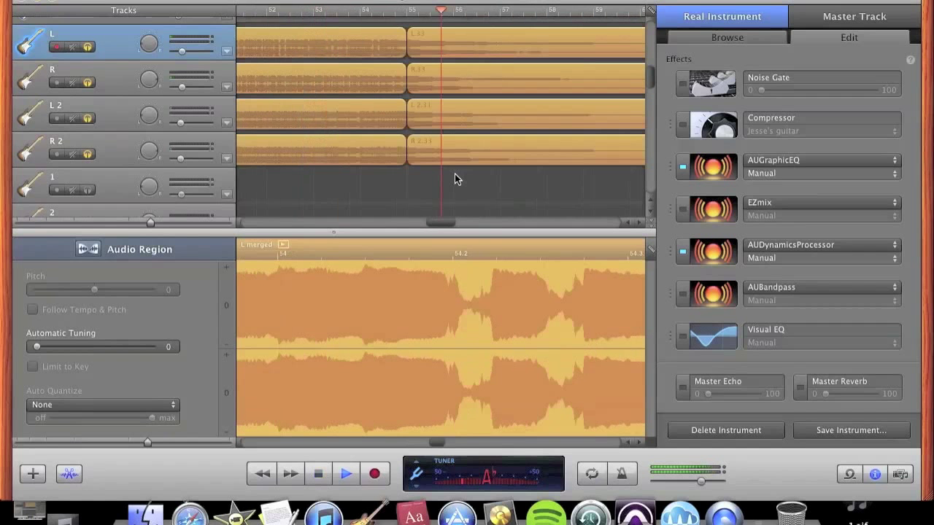
scroll(454, 179, "right", 10)
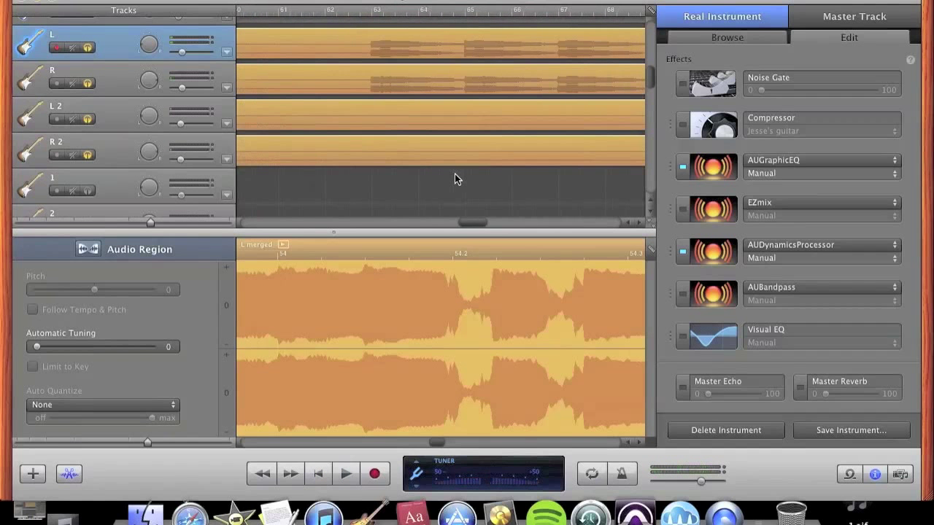
scroll(455, 174, "up", 3)
scroll(455, 174, "left", 2)
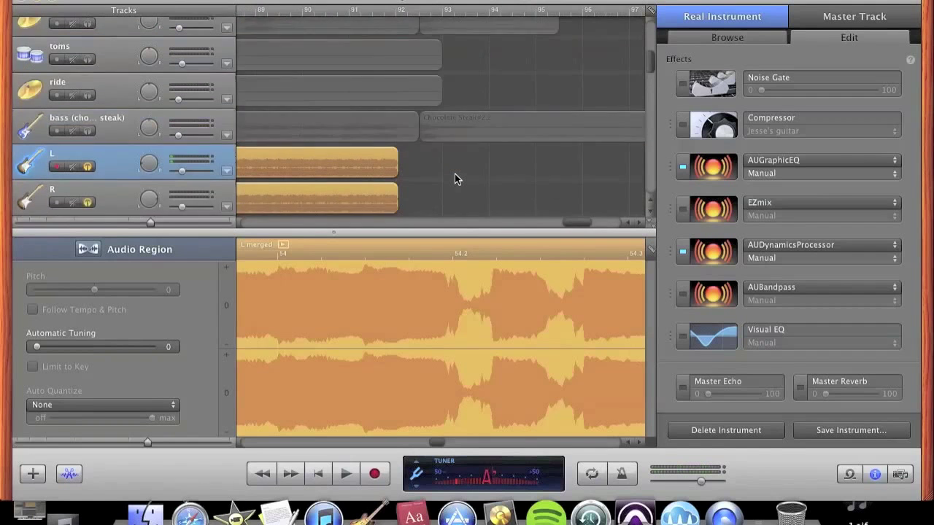
scroll(454, 173, "down", 8)
scroll(454, 174, "left", 2)
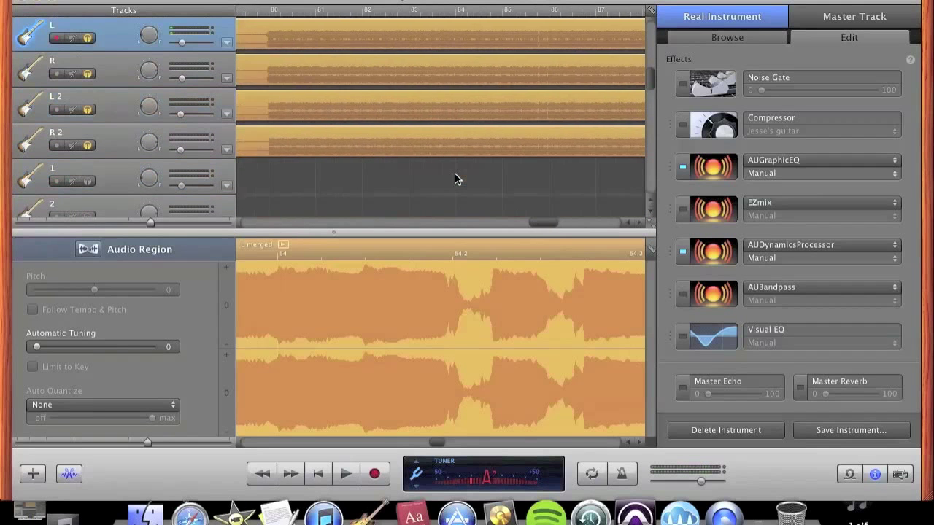
scroll(454, 179, "up", 5)
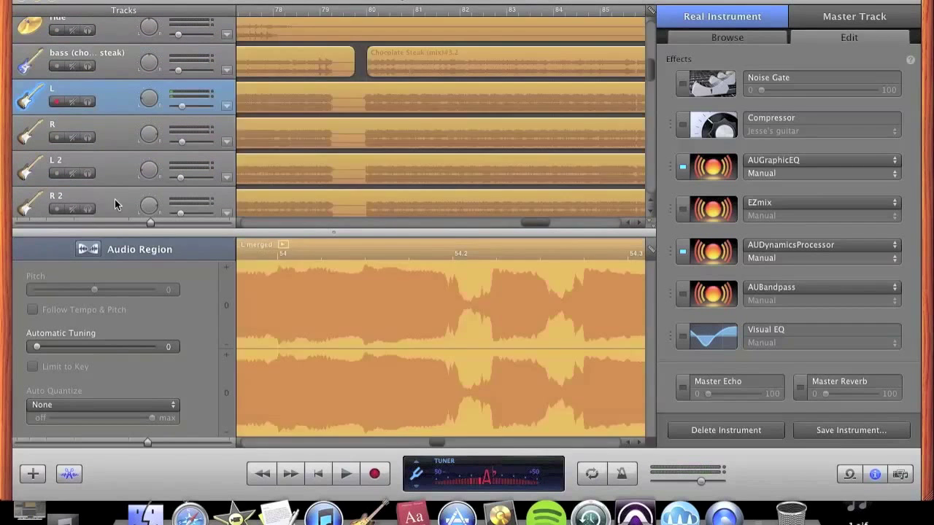
Play the guitar parts starting from around bar 78.
left_click(300, 12)
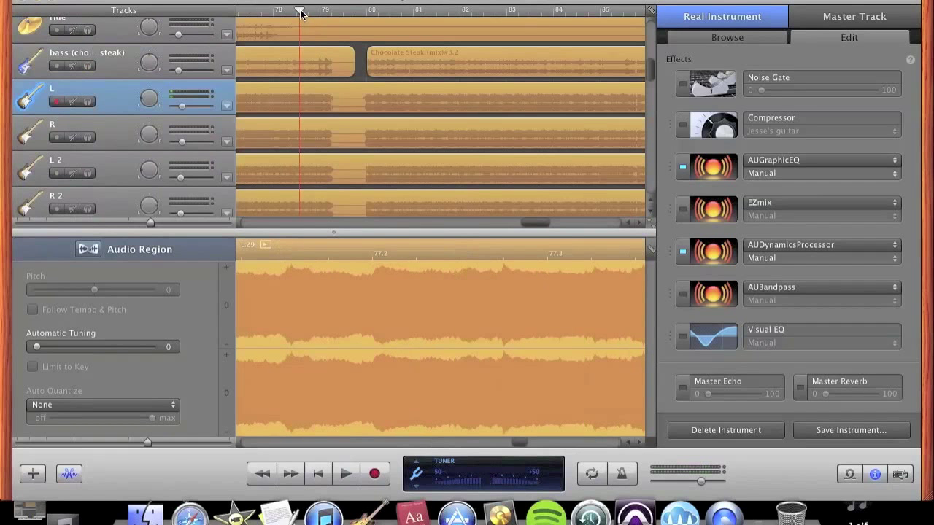
key("space")
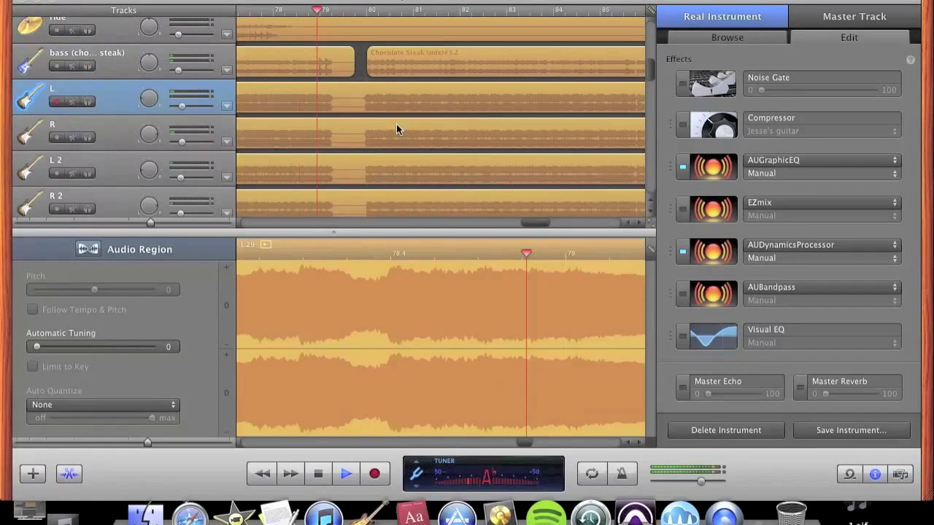
scroll(396, 124, "up", 1)
scroll(397, 129, "down", 3)
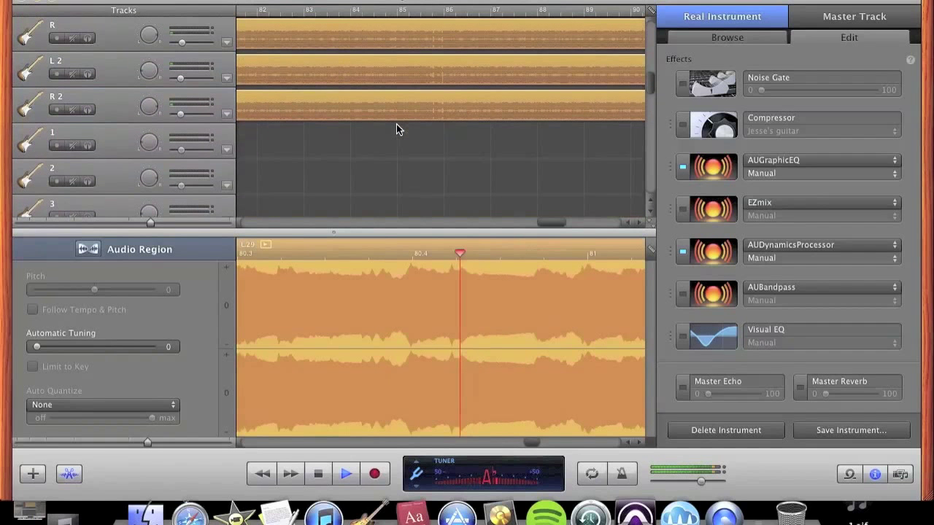
scroll(396, 129, "up", 3)
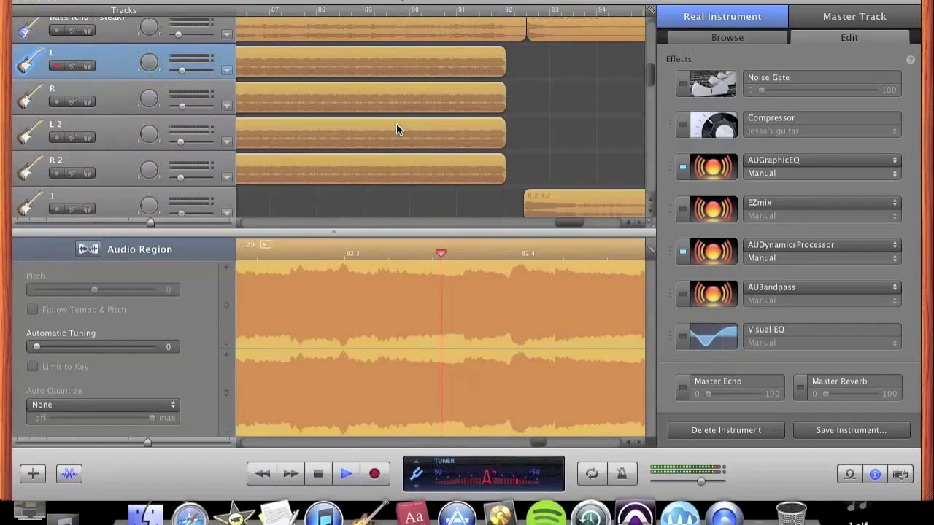
scroll(396, 129, "down", 2)
scroll(377, 183, "left", 3)
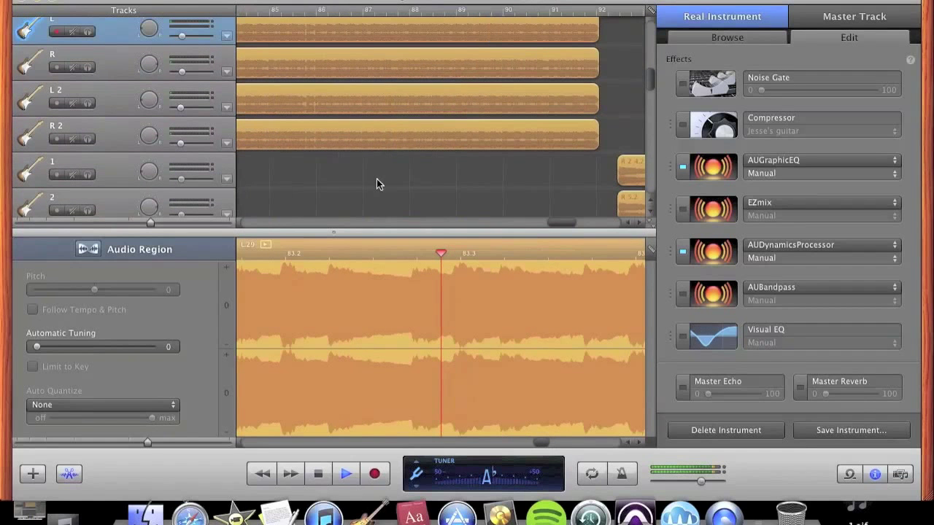
scroll(376, 184, "up", 2)
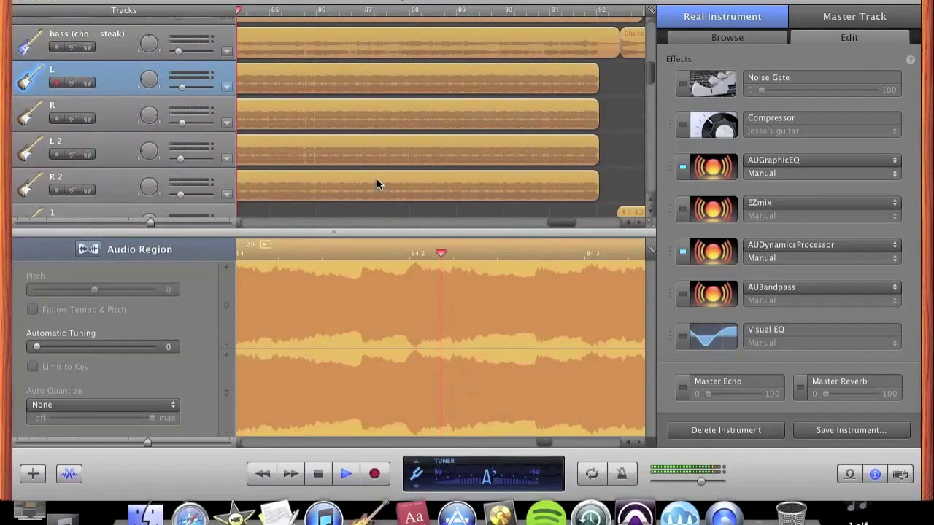
scroll(376, 183, "down", 7)
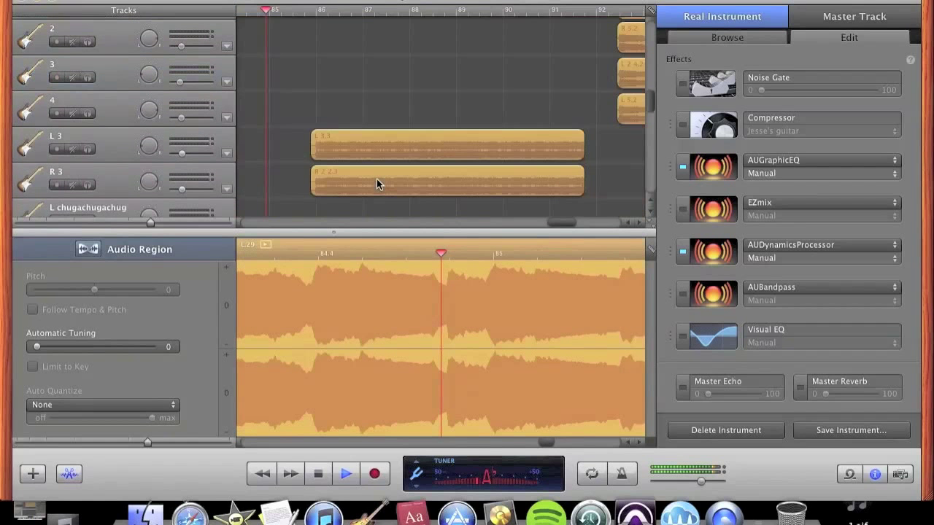
scroll(377, 184, "up", 1)
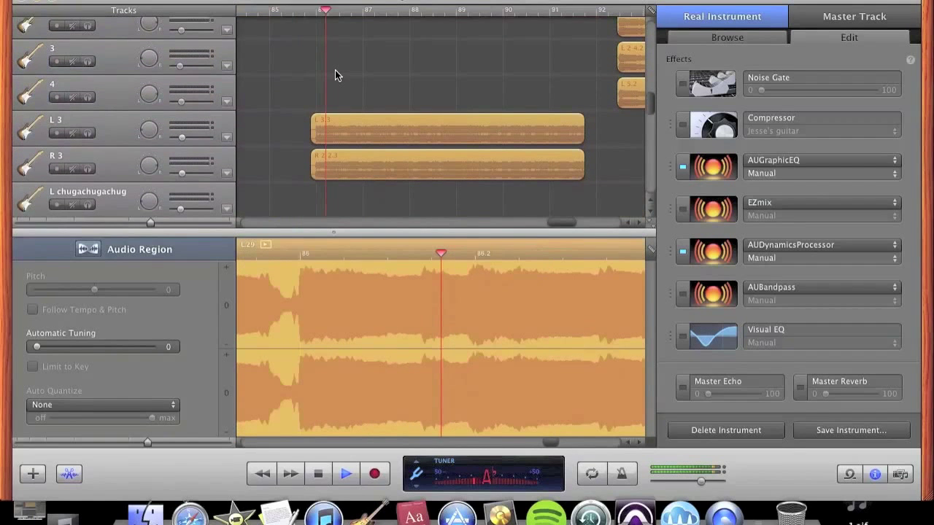
Stop playback and switch on Cycle looping.
key("c")
scroll(334, 70, "up", 1)
key("space")
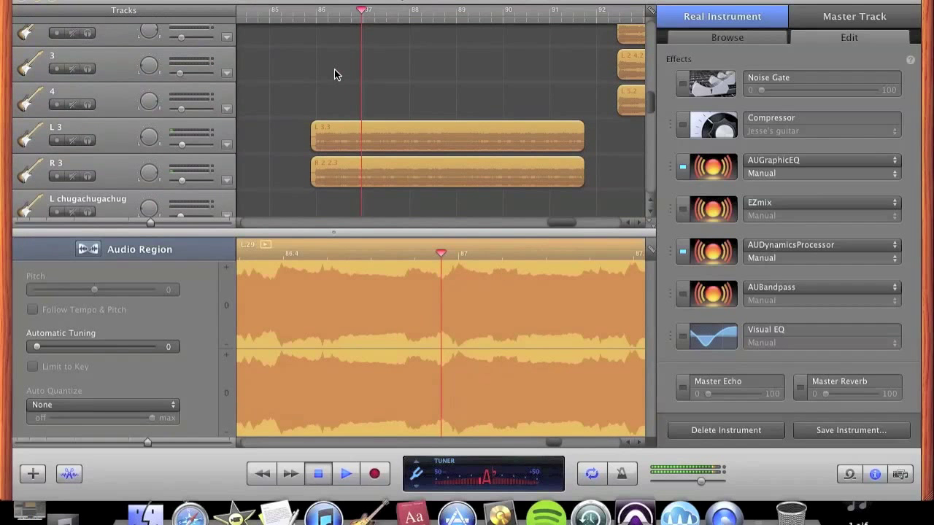
scroll(334, 70, "left", 1)
Mark a loop from about bar 86 to 91, nudging its start slightly earlier.
left_click_drag(345, 19, 612, 60)
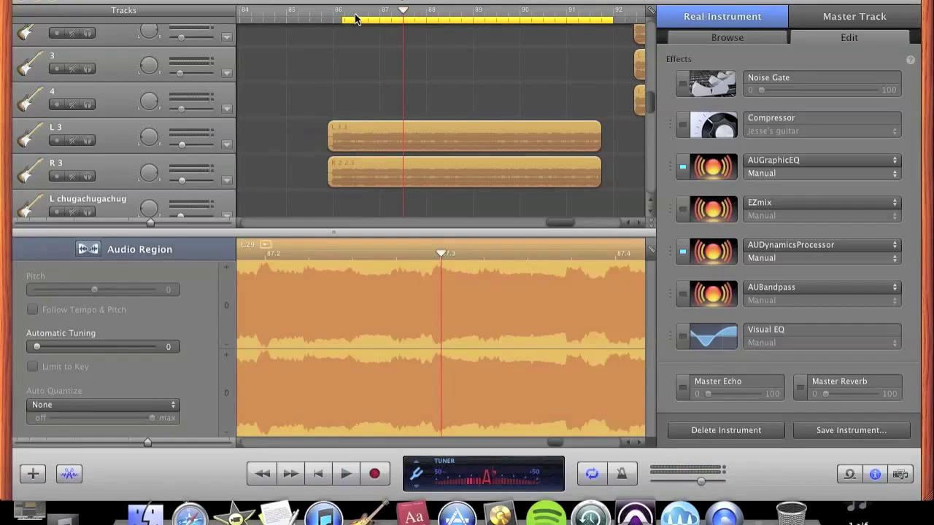
left_click_drag(343, 17, 334, 29)
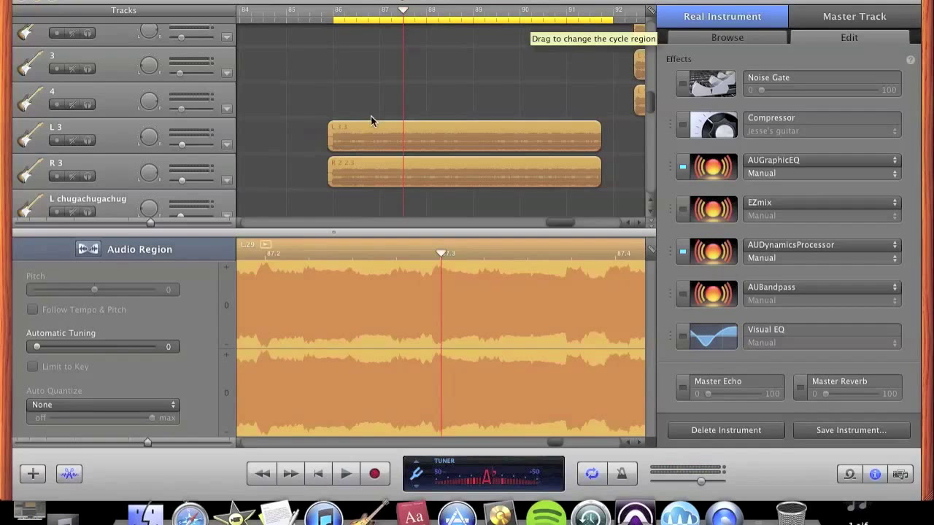
scroll(286, 141, "up", 5)
Solo L, R, L 2 and R 2 and play them over the bars 86–92 loop.
scroll(286, 141, "up", 2)
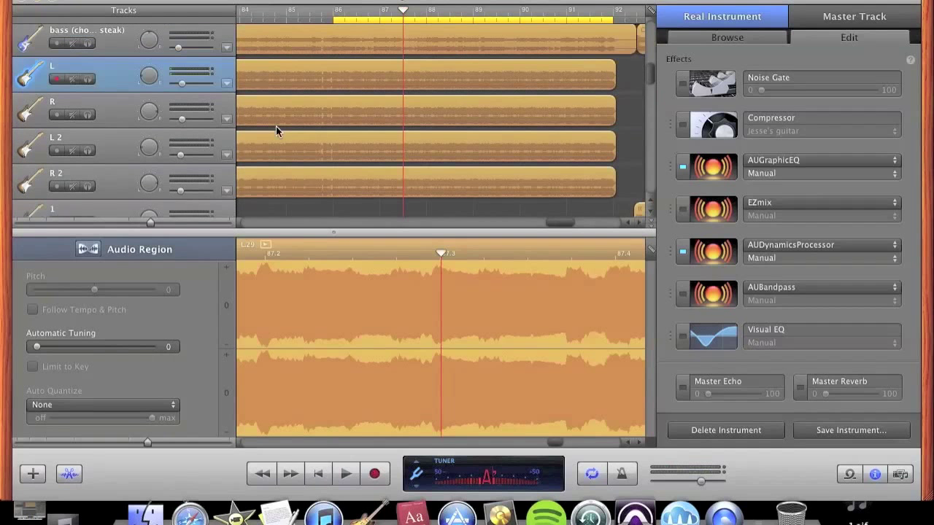
left_click(89, 85)
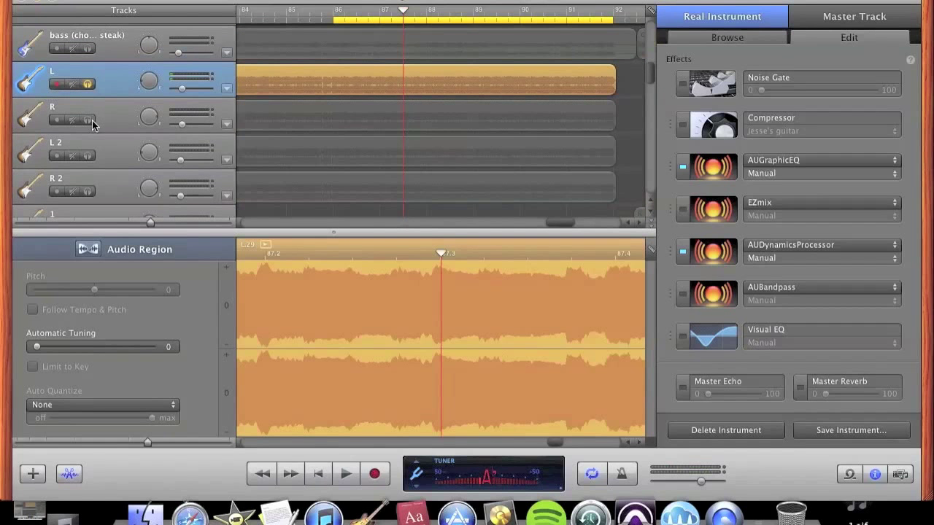
left_click(88, 119)
left_click(88, 156)
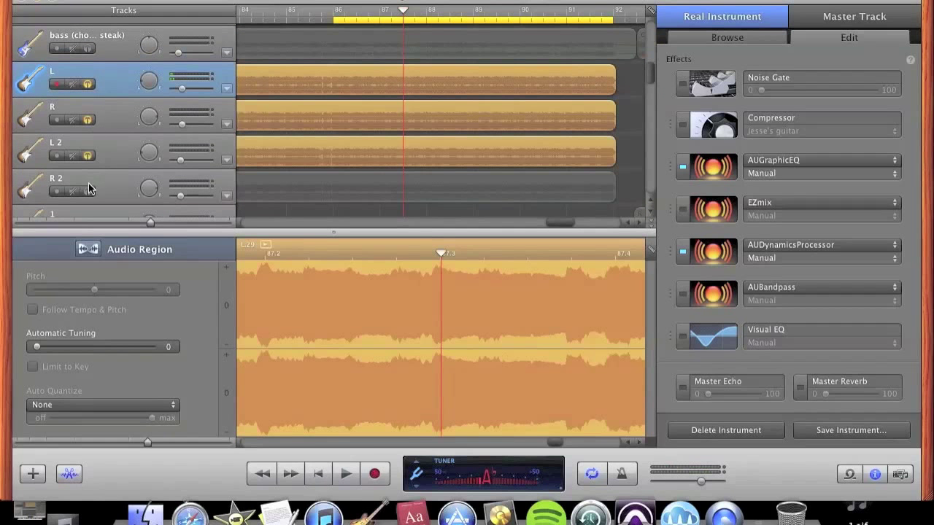
left_click(87, 191)
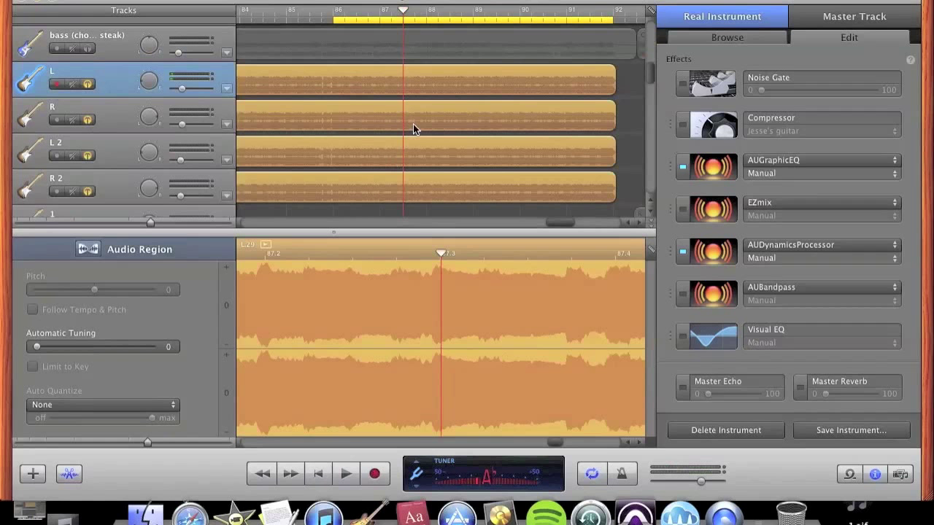
scroll(413, 130, "down", 1)
key("space")
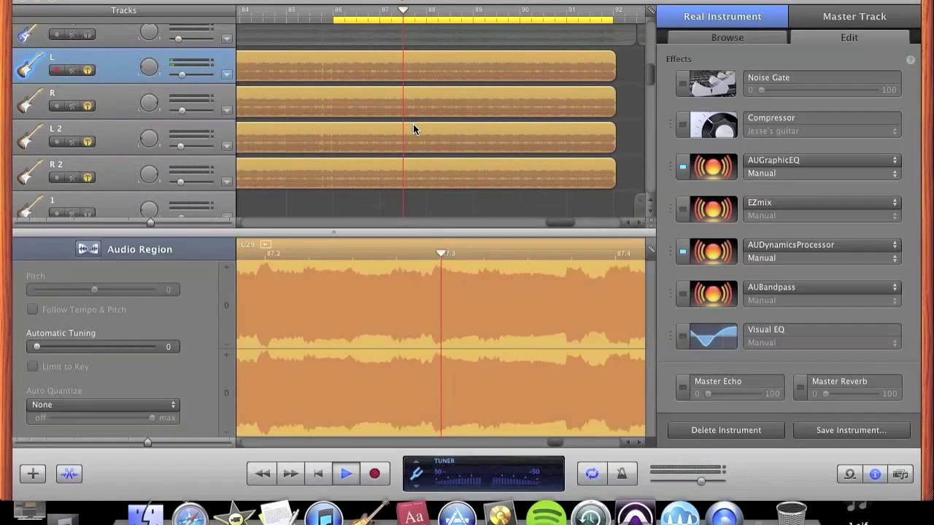
scroll(405, 154, "down", 2)
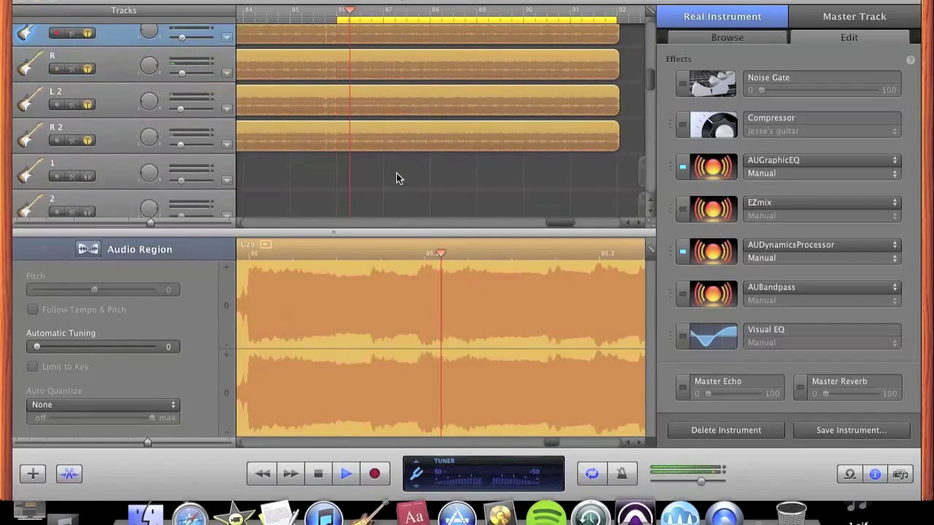
scroll(396, 178, "down", 10)
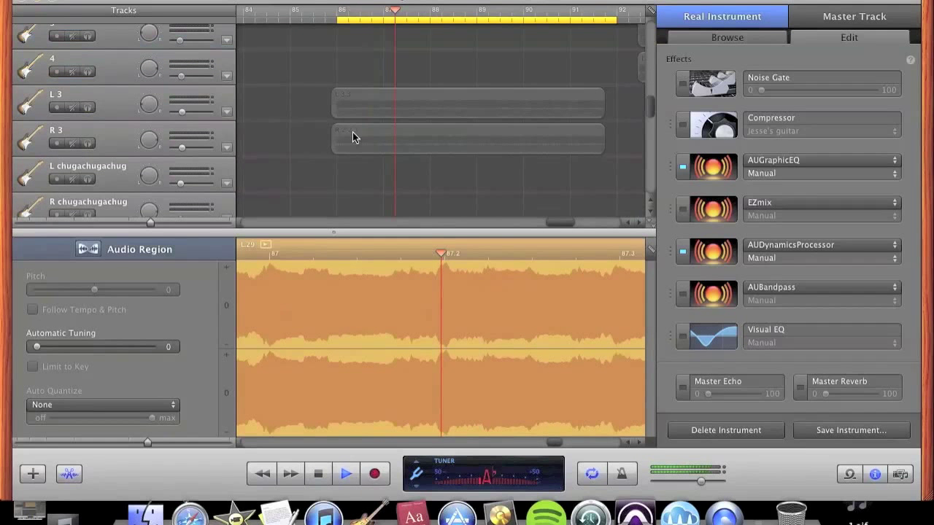
key("space")
Add L 3 and R 3 to the solo and replay the loop, selecting the L 3 region.
left_click(87, 107)
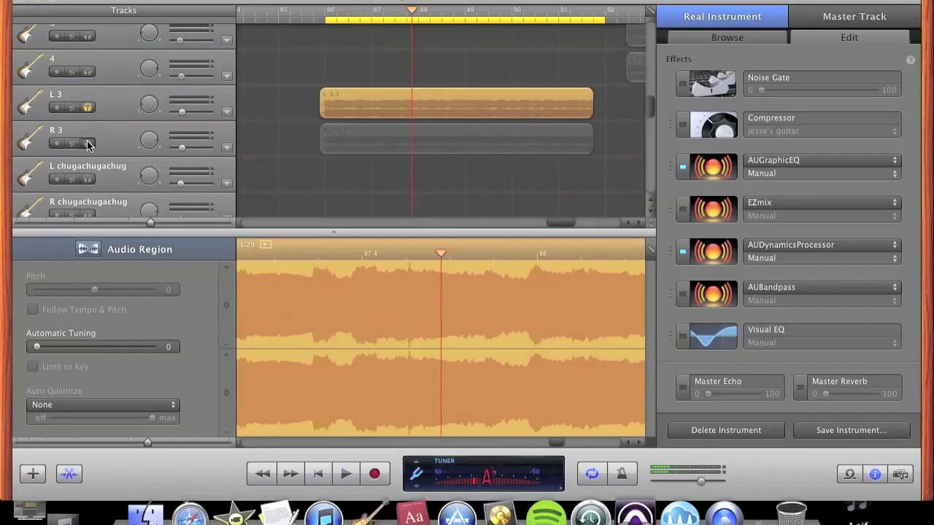
left_click(87, 144)
key("space")
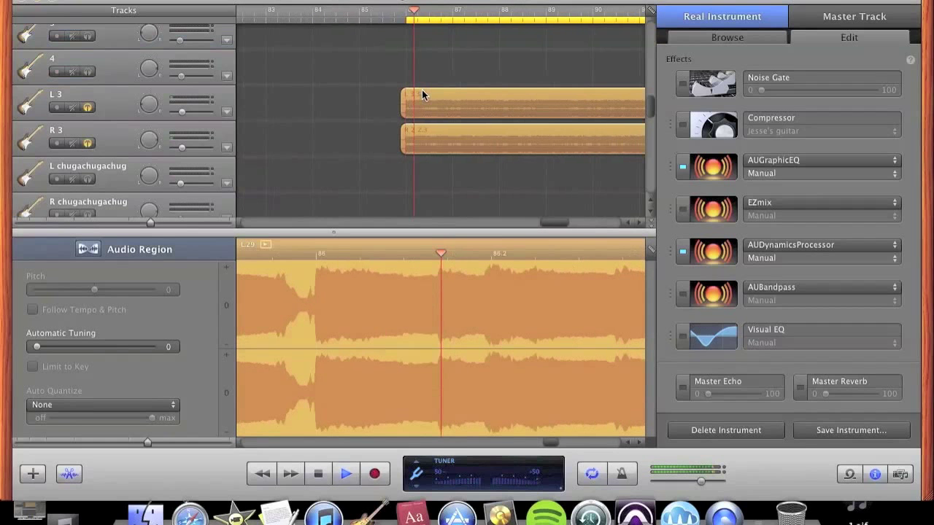
left_click(511, 113)
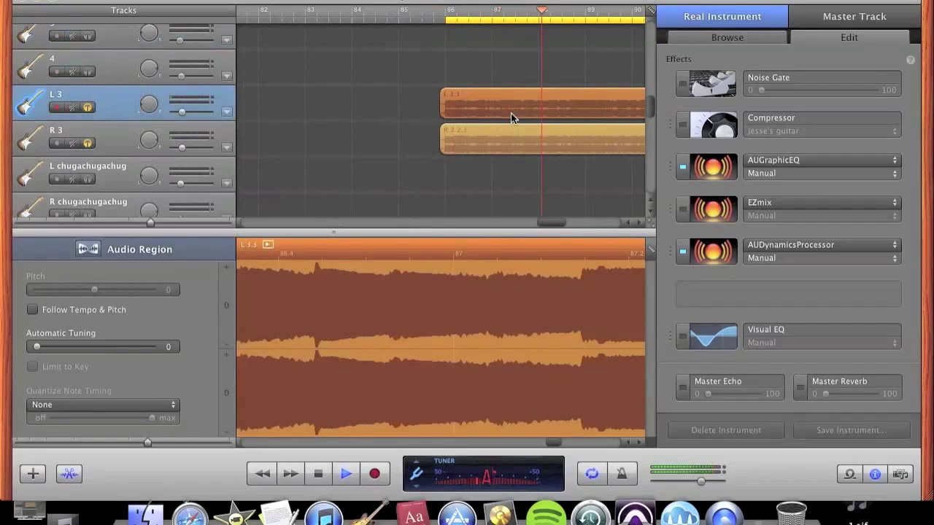
scroll(511, 114, "right", 5)
scroll(510, 113, "up", 5)
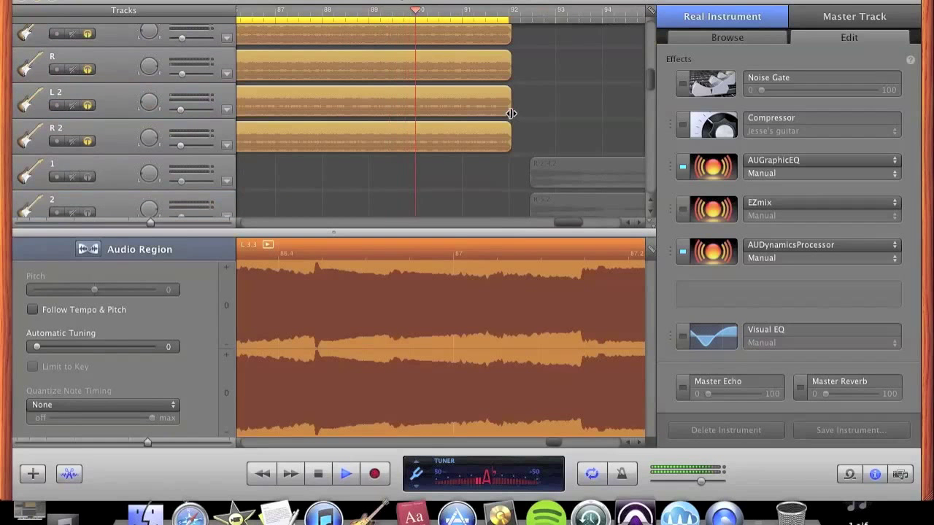
scroll(510, 113, "up", 2)
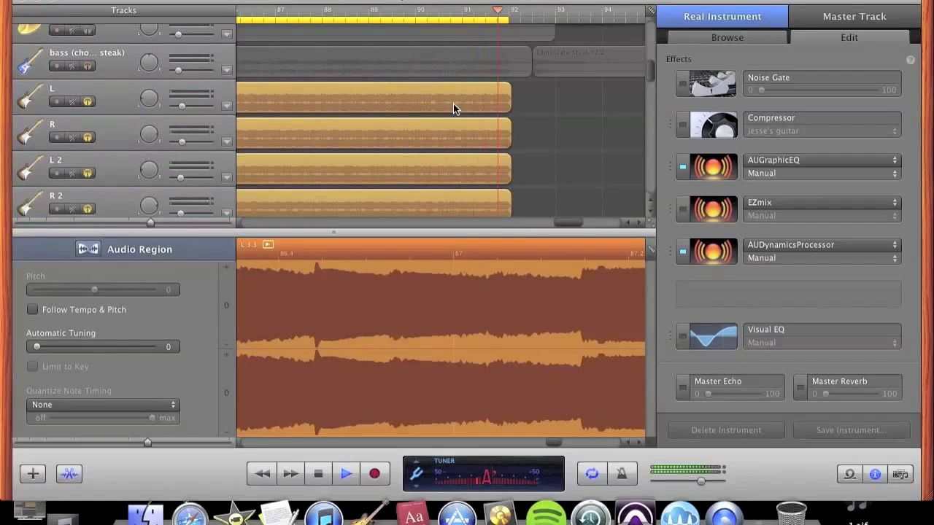
key("space")
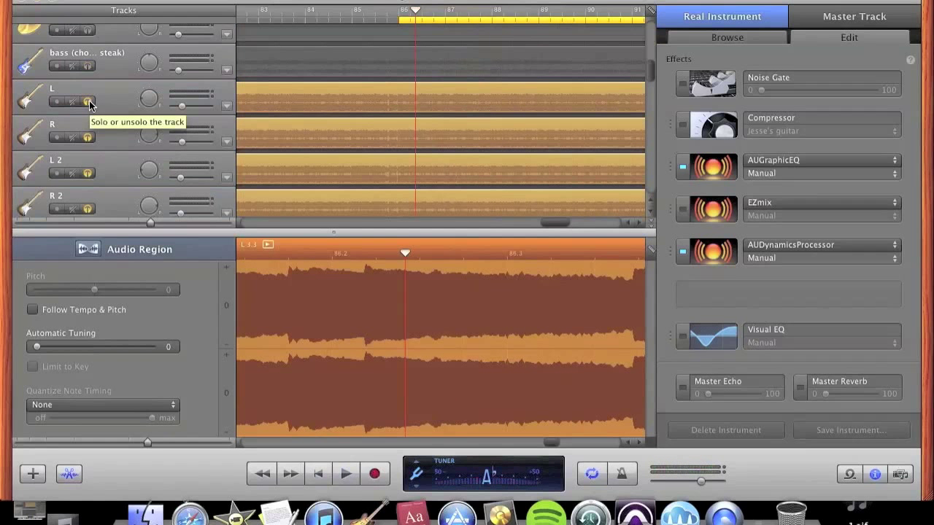
Unsolo all six guitar tracks: L, R, L 2, R 2, L 3 and R 3.
left_click(88, 102)
left_click(88, 138)
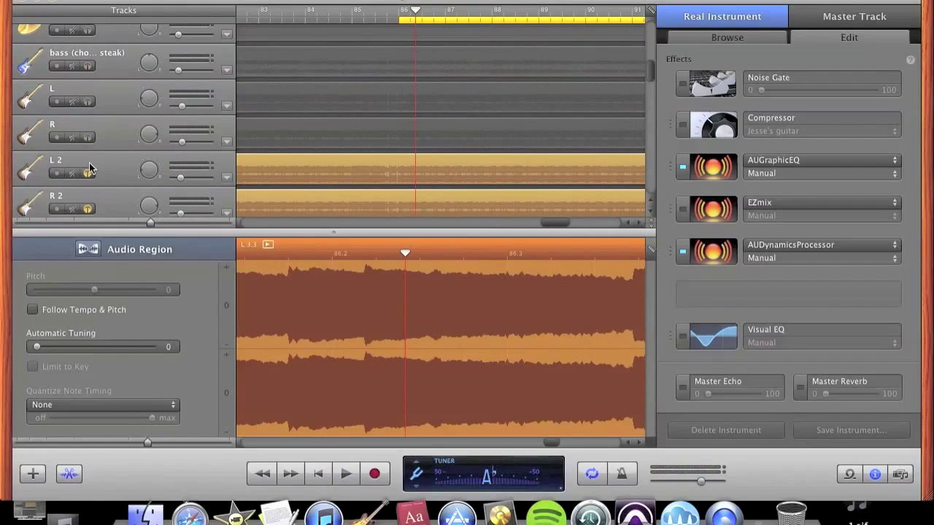
left_click(88, 174)
left_click(87, 209)
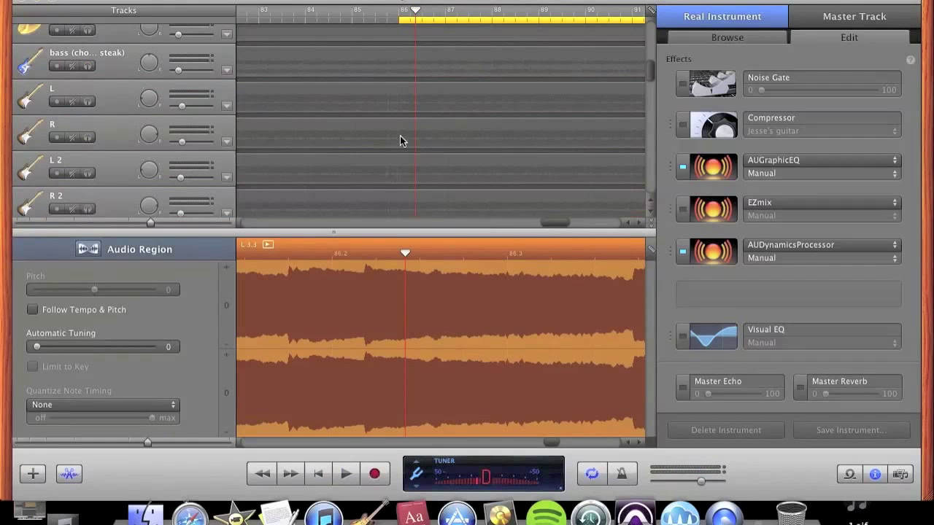
scroll(403, 139, "down", 5)
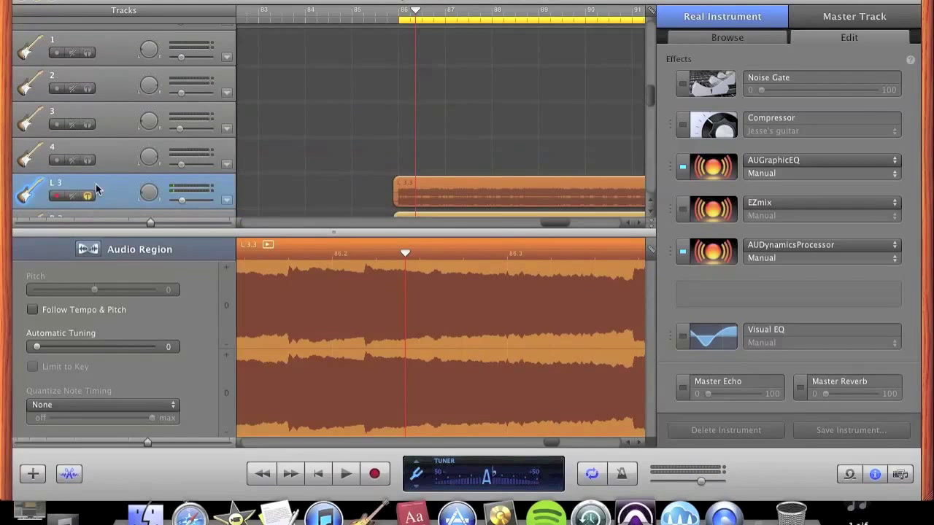
left_click(87, 196)
scroll(320, 172, "down", 2)
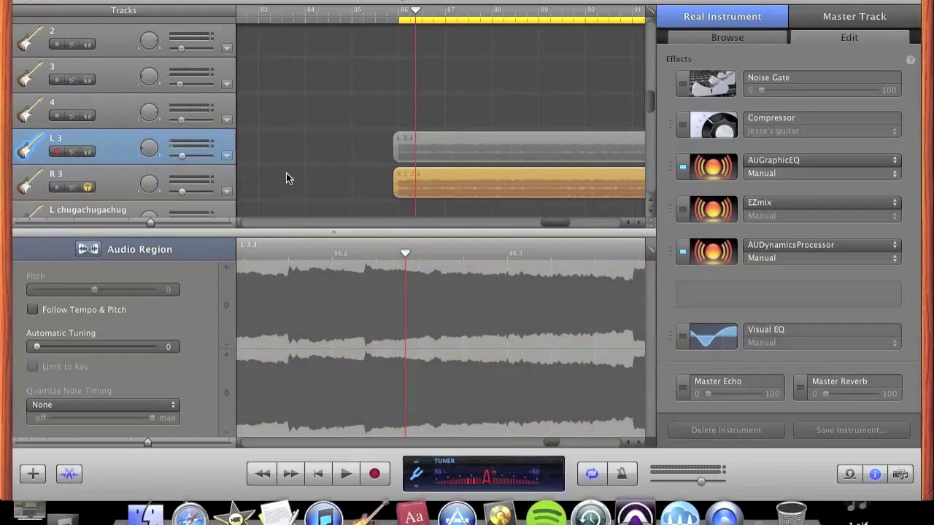
left_click(88, 187)
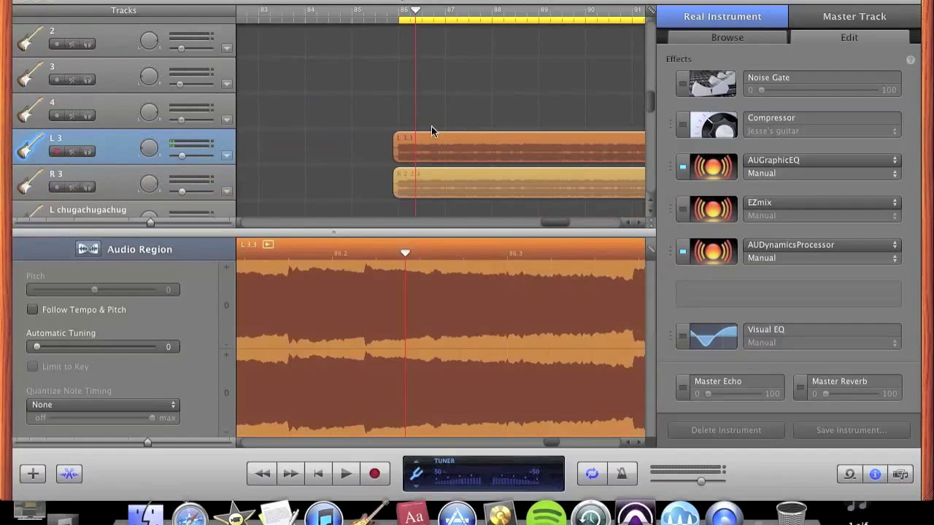
scroll(368, 125, "down", 1)
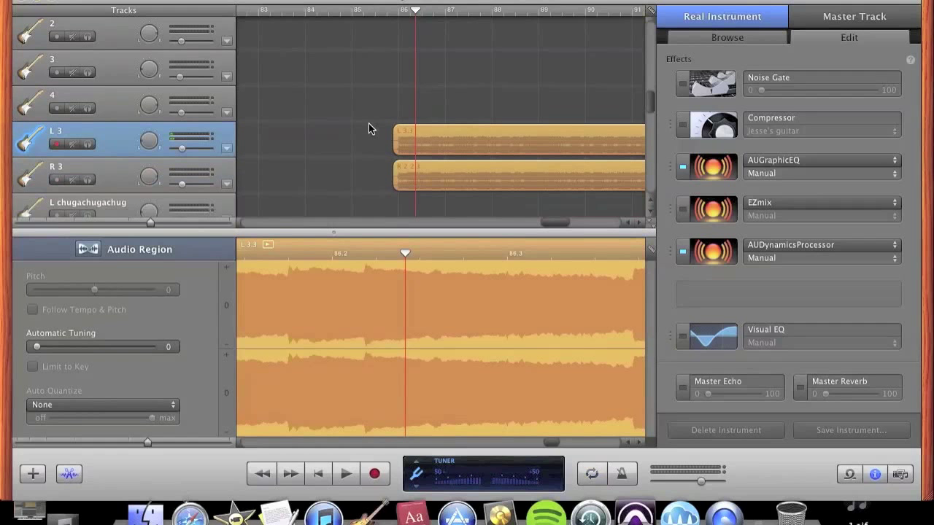
Place the playhead at the start of the L 3 and R 3 regions, just before bar 86.
left_click(395, 12)
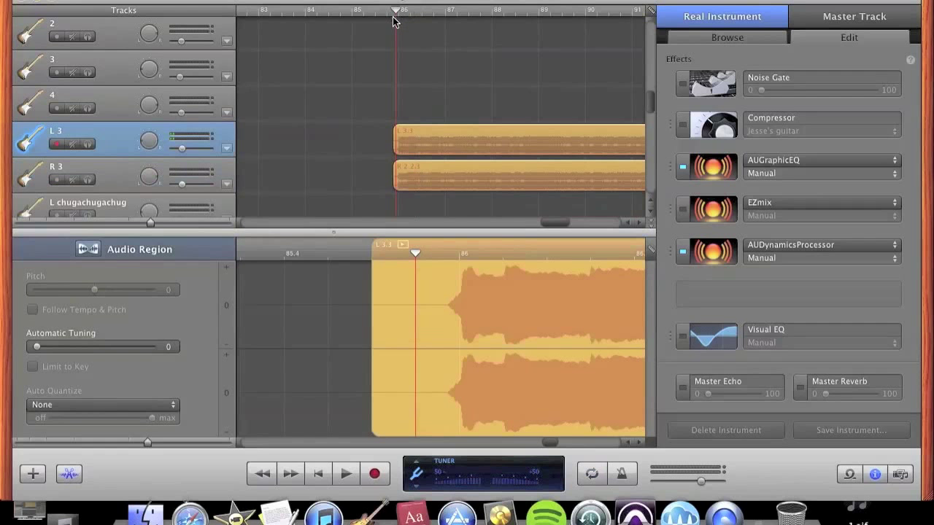
left_click(393, 18)
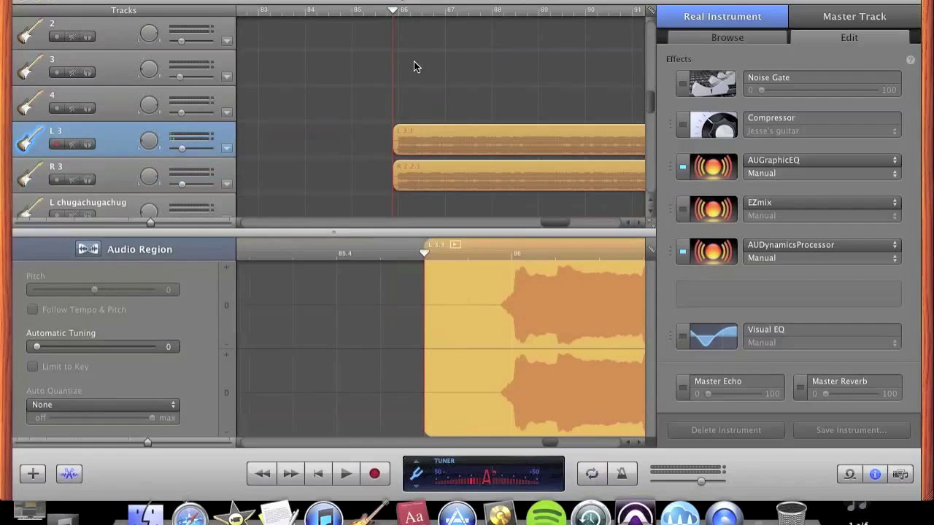
left_click(422, 11)
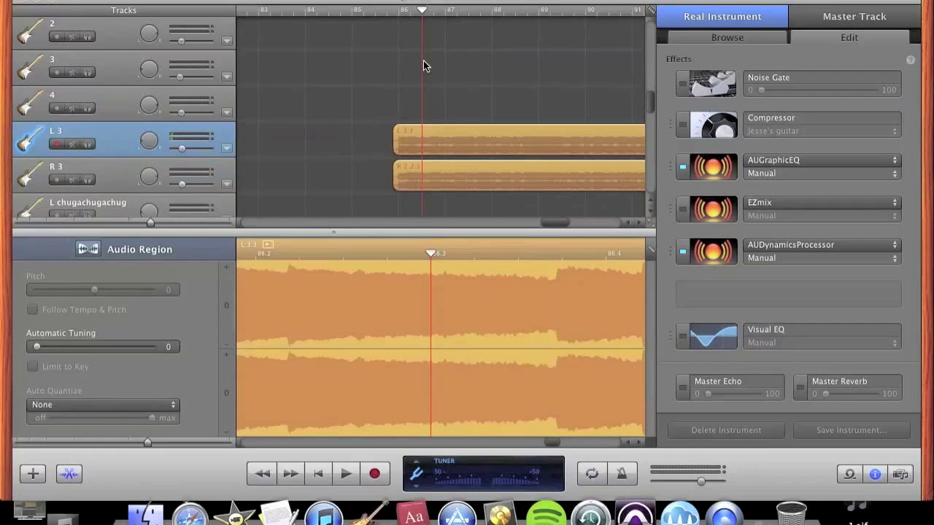
left_click(399, 12)
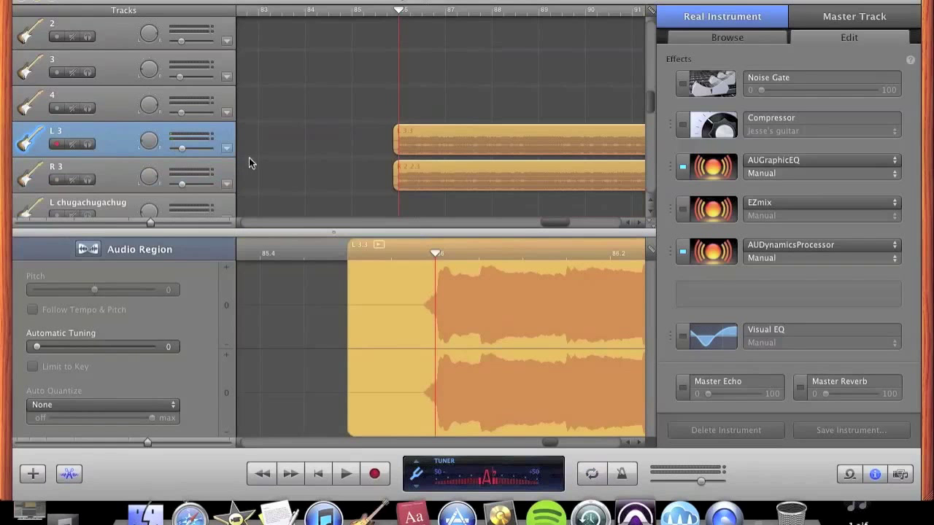
scroll(359, 136, "down", 3)
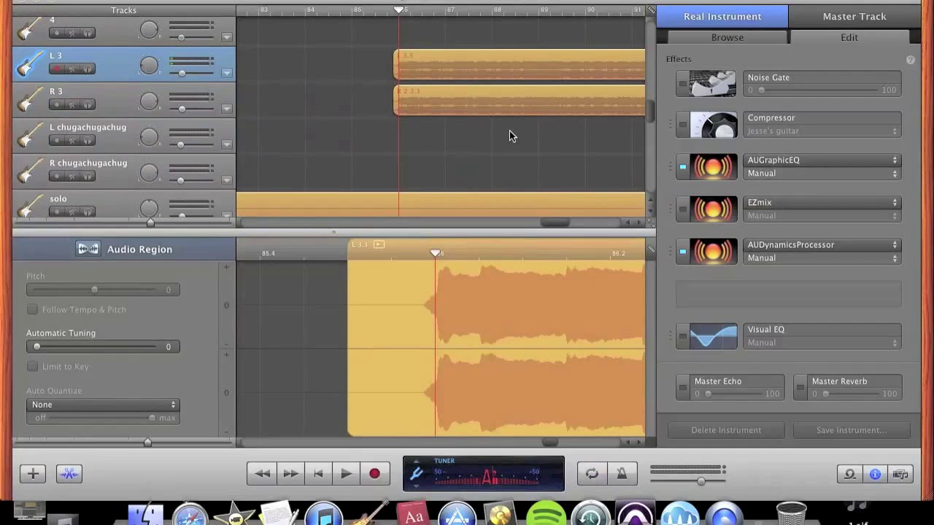
scroll(509, 135, "down", 2)
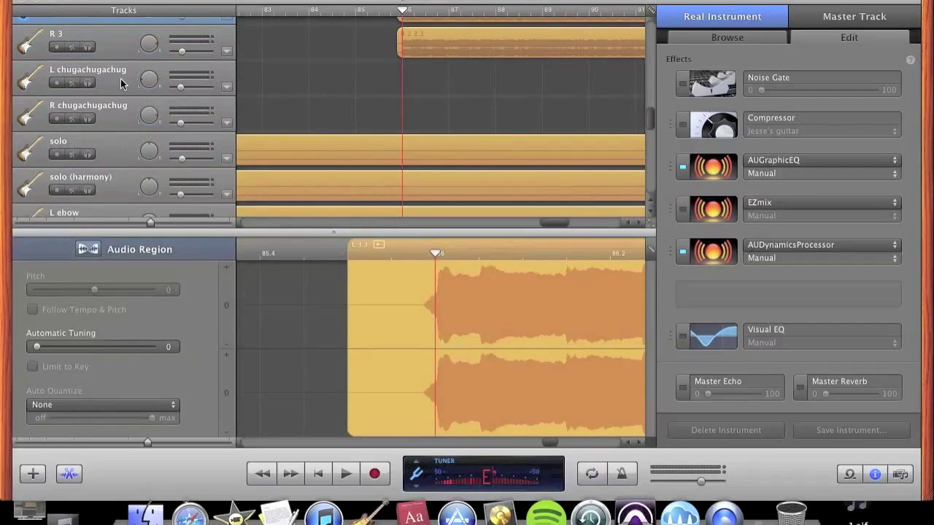
Select the L chugachugachug track and play briefly from just before the guitar regions.
left_click(120, 79)
scroll(401, 90, "left", 10)
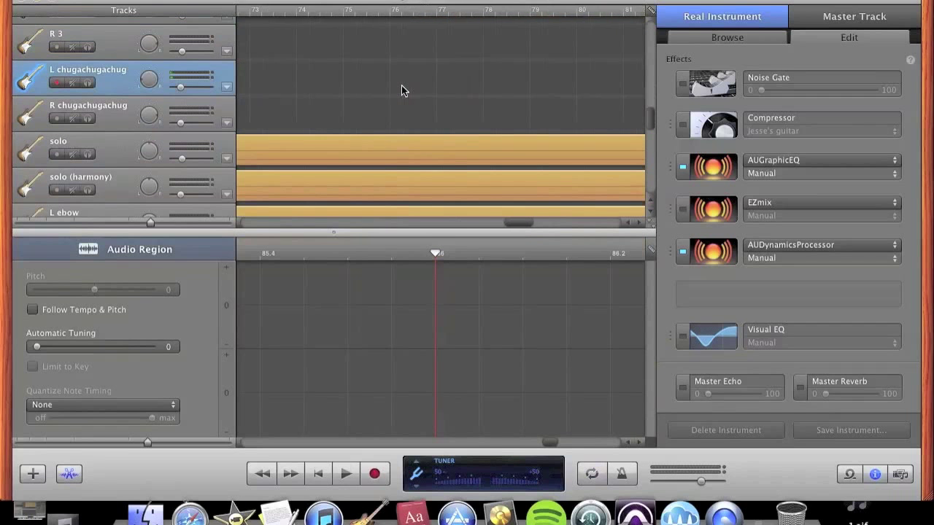
scroll(401, 85, "left", 6)
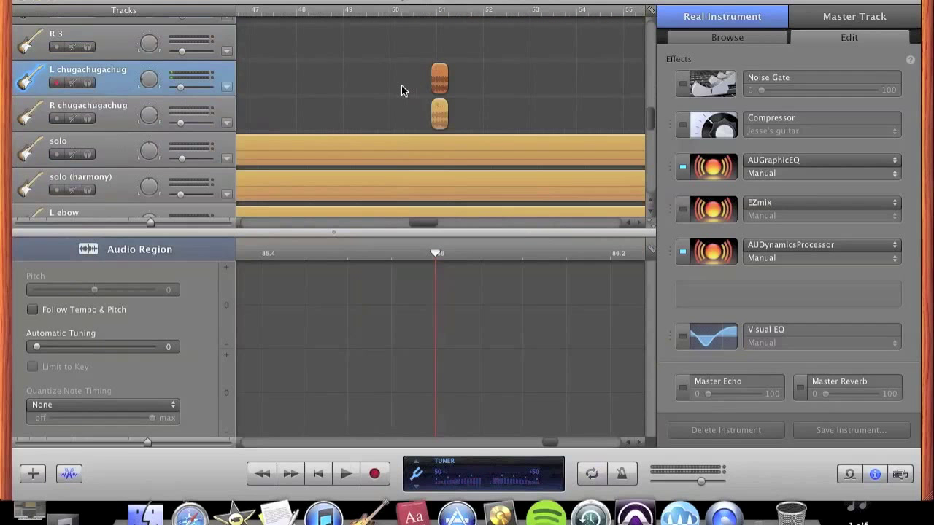
scroll(503, 67, "left", 11)
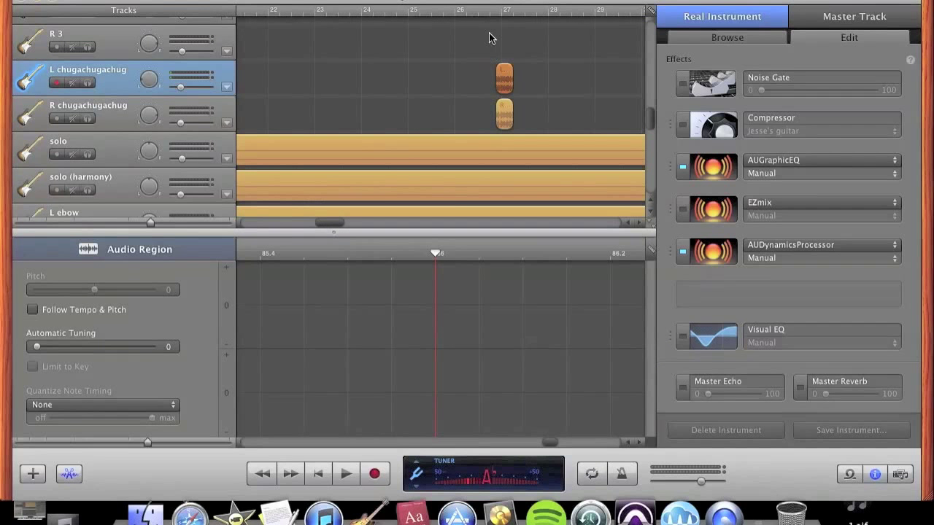
left_click(427, 12)
key("space")
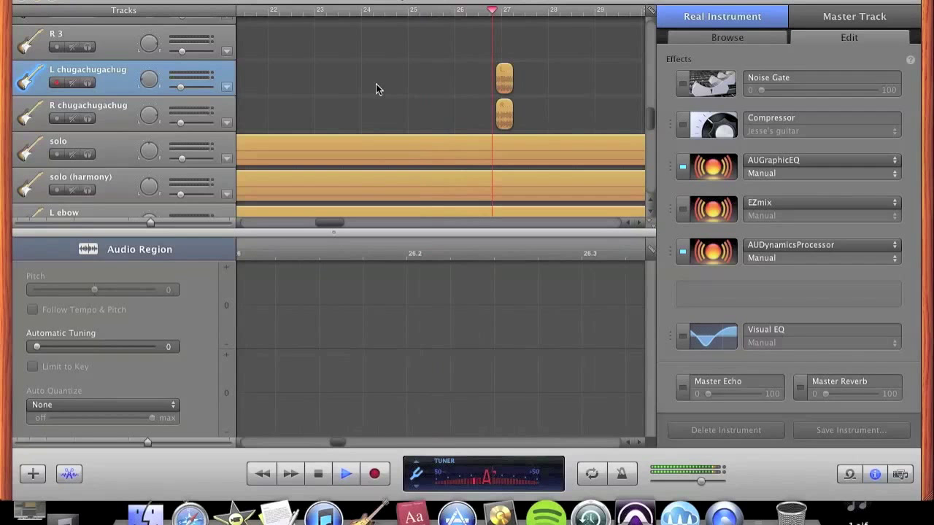
key("space")
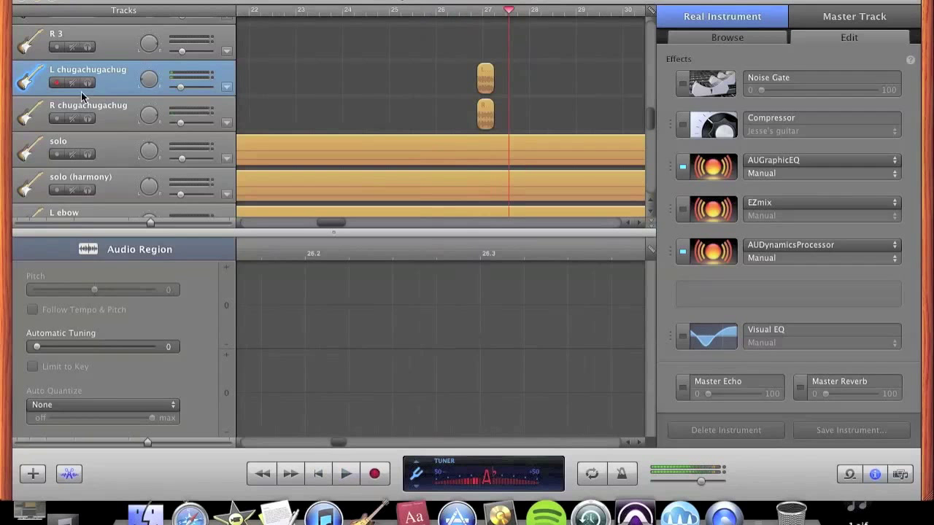
Solo L and R chugachugachug, replay from about bar 25.8, then select the L region.
left_click(87, 84)
left_click(88, 119)
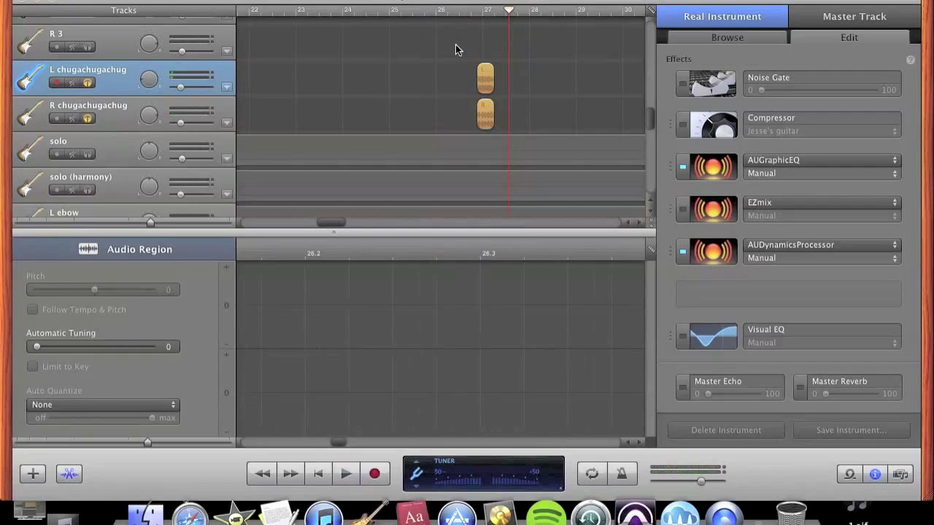
left_click(431, 12)
key("space")
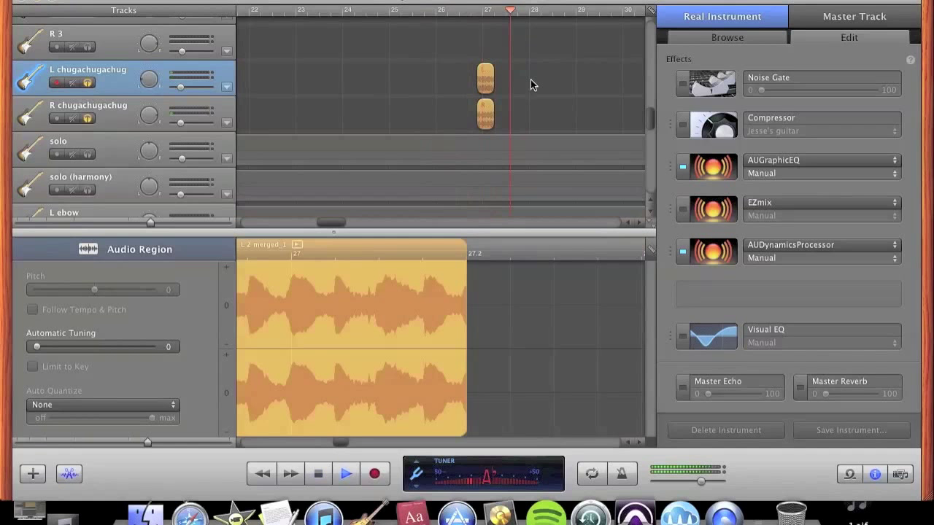
key("space")
left_click(487, 78)
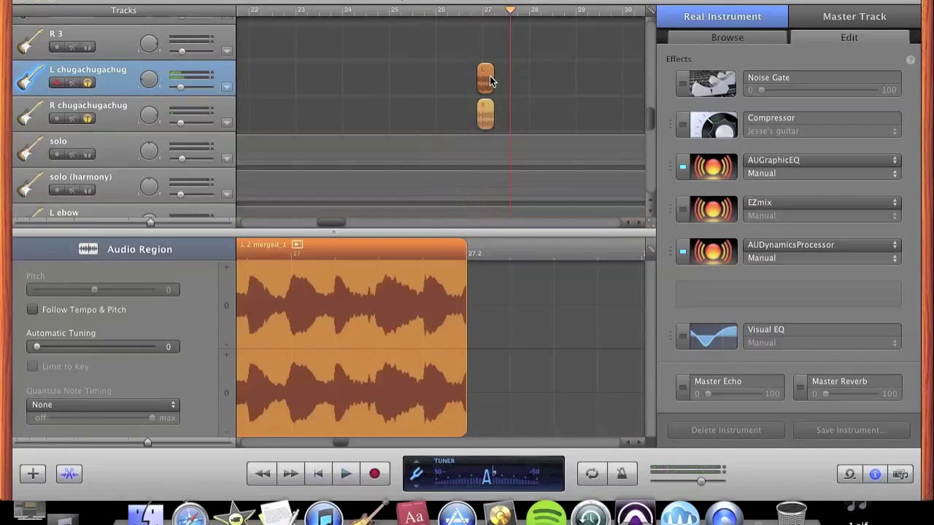
left_click(719, 172)
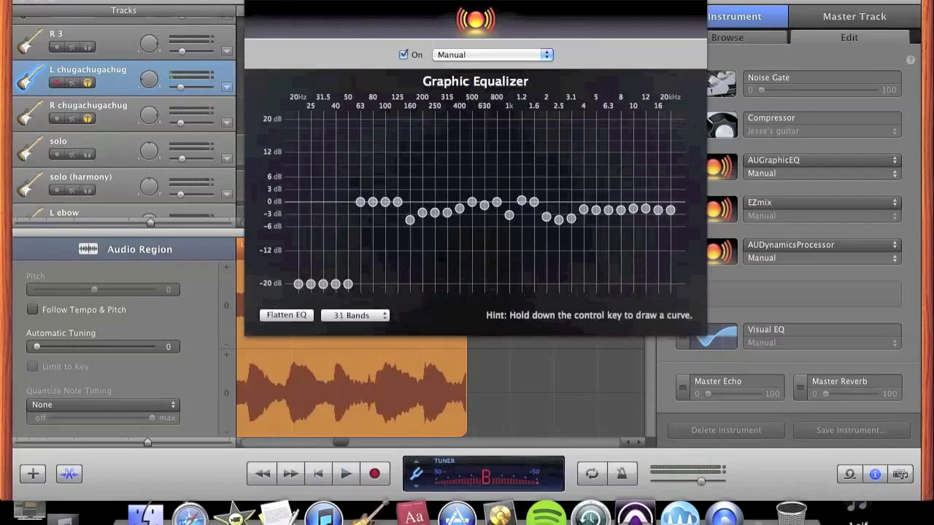
key("super+w")
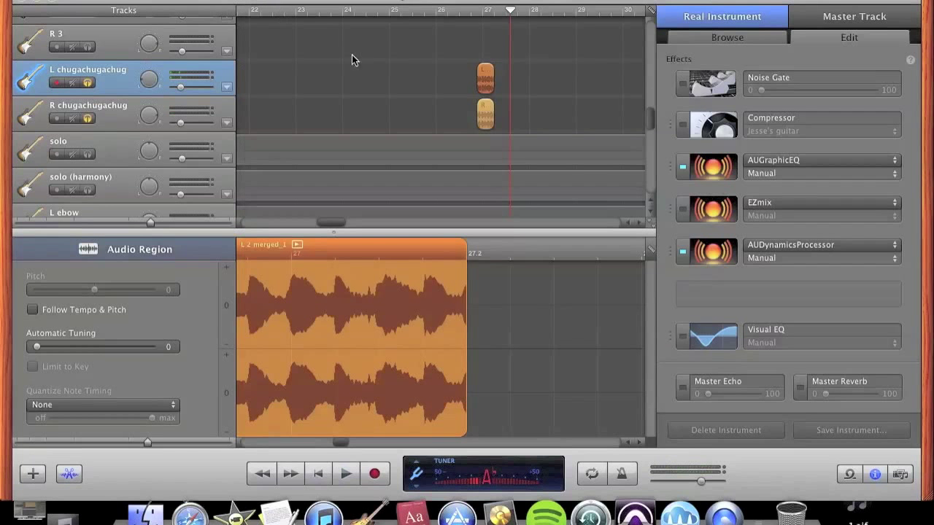
left_click(391, 14)
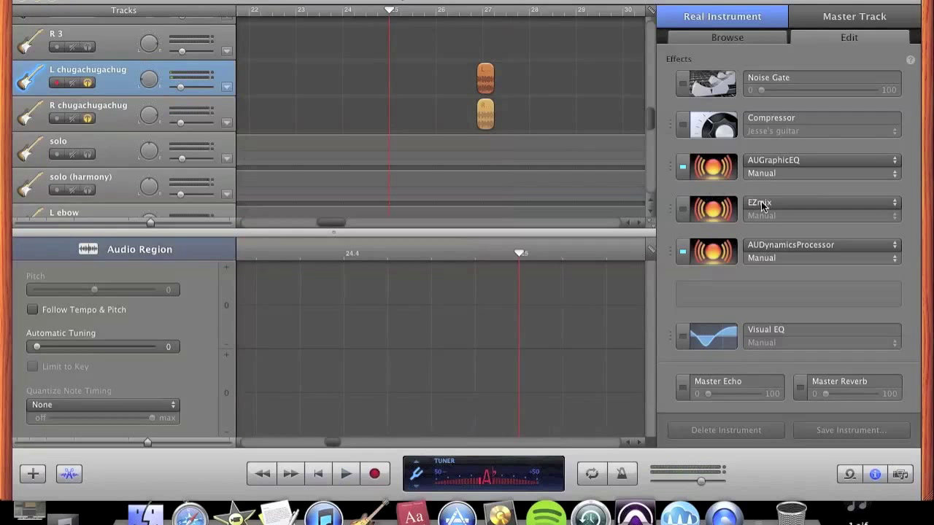
Unsolo both chugachugachug tracks and select the solo track's region.
left_click(87, 82)
left_click(87, 118)
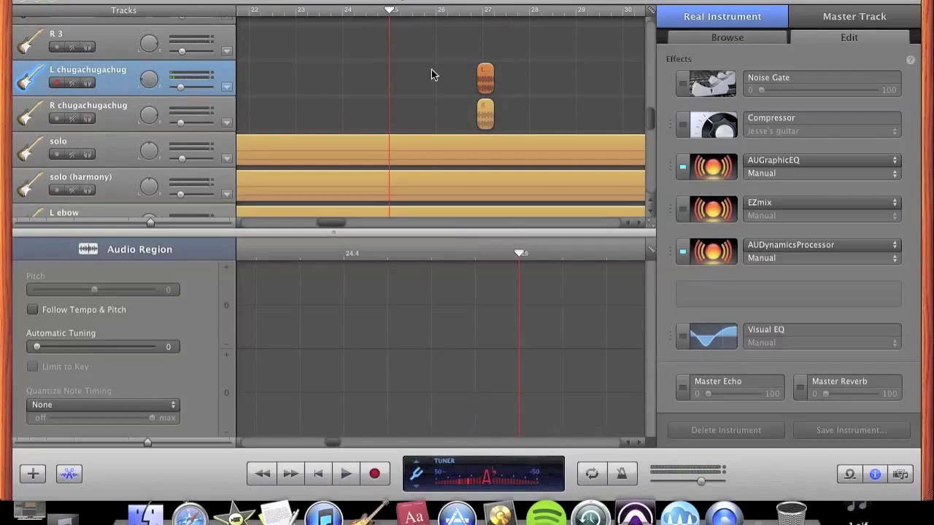
scroll(431, 69, "down", 2)
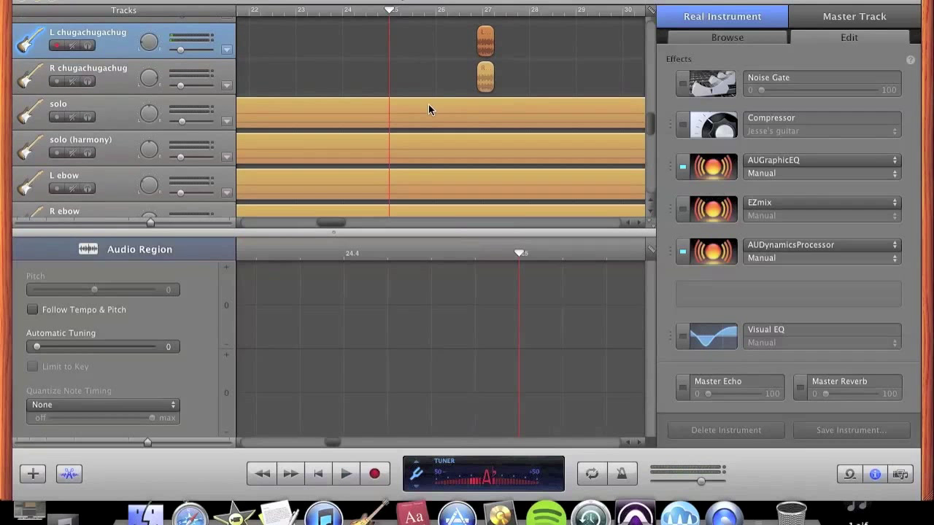
left_click(428, 104)
scroll(429, 105, "left", 10)
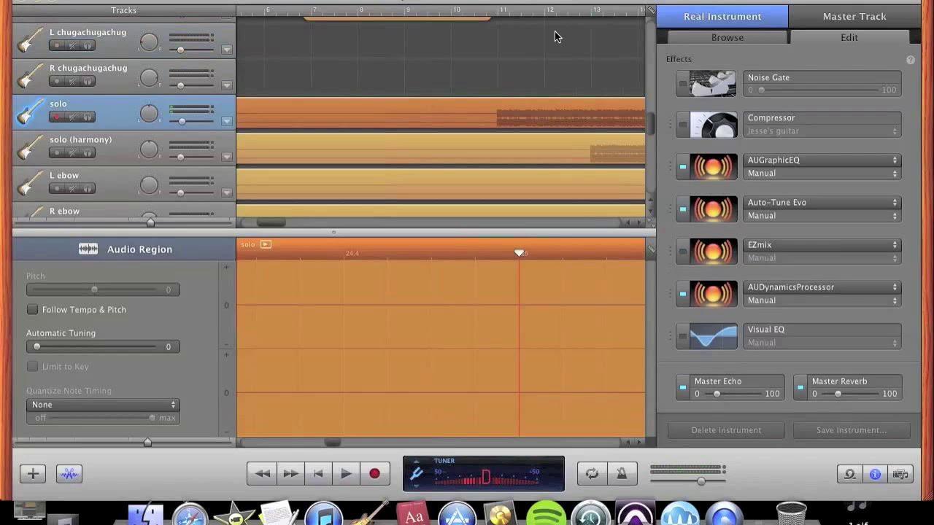
Play from bar 10 while soloing the solo and solo (harmony) tracks, then stop.
left_click(452, 10)
left_click(472, 78)
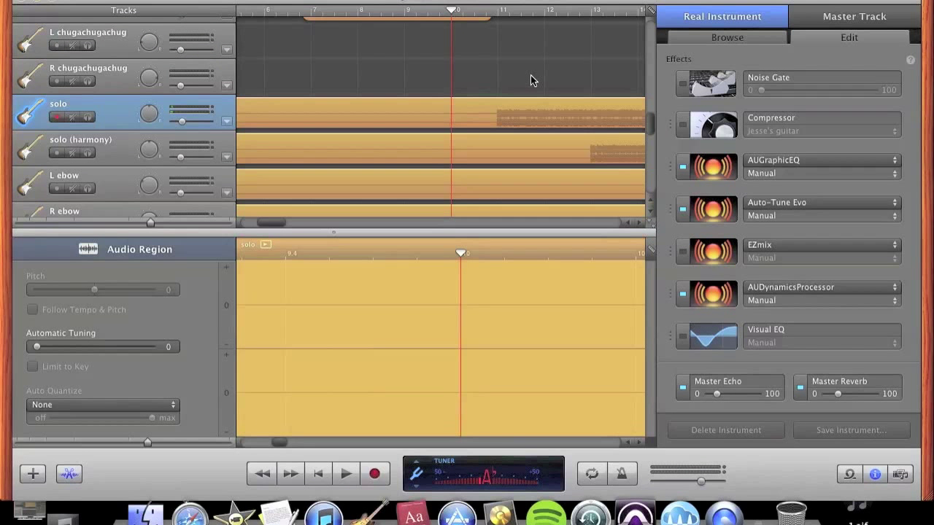
key("space")
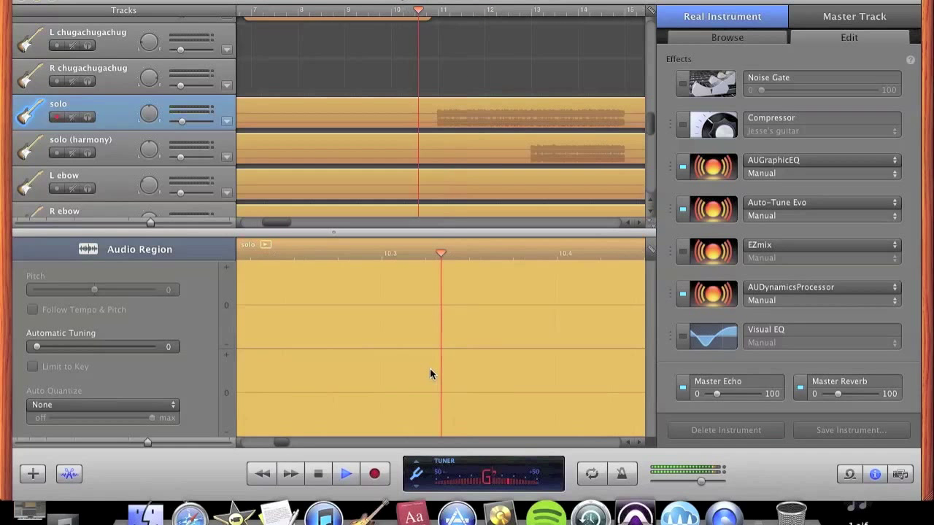
left_click(88, 117)
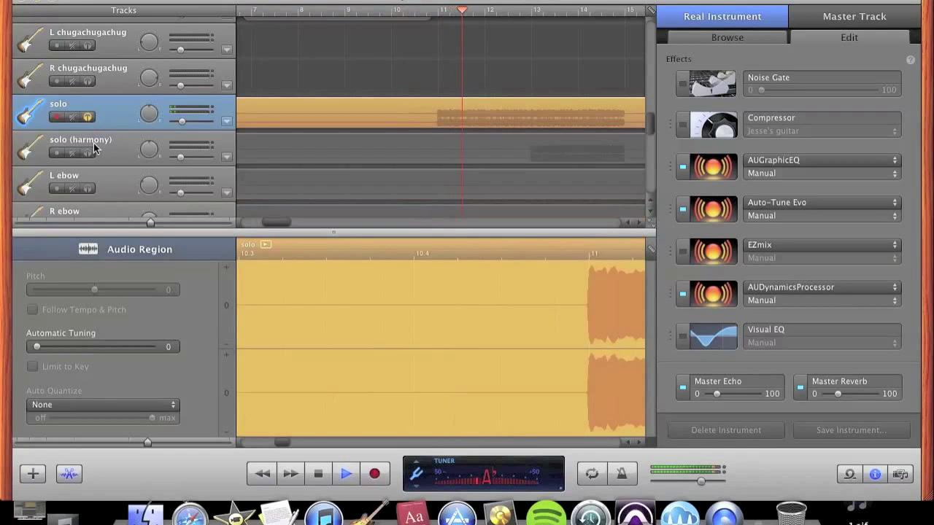
left_click(88, 153)
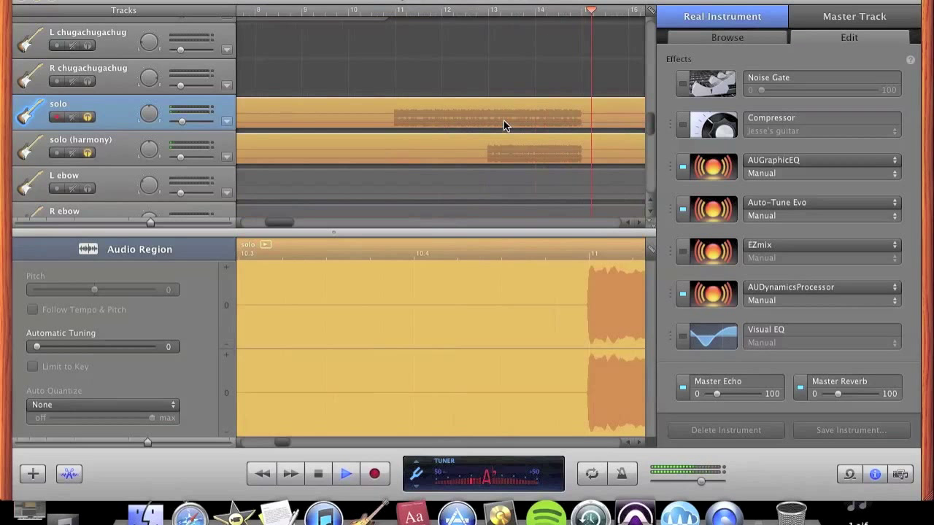
key("space")
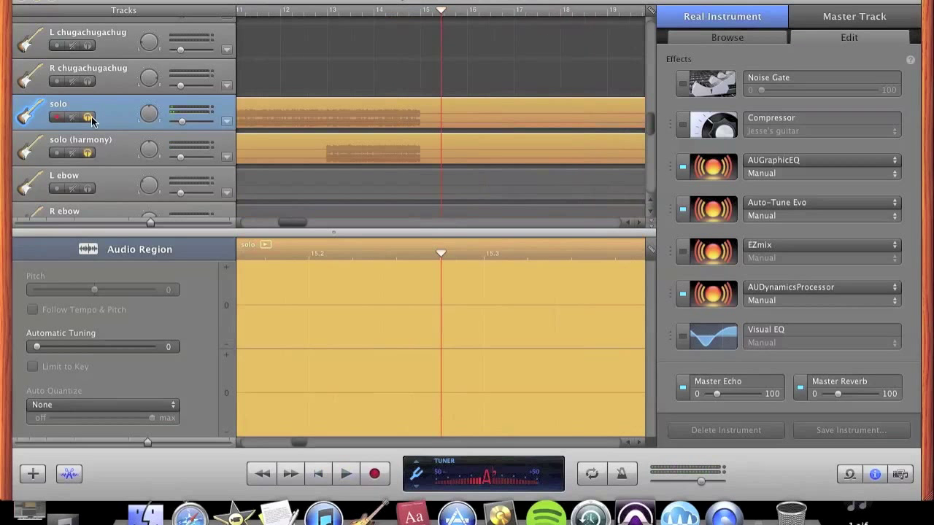